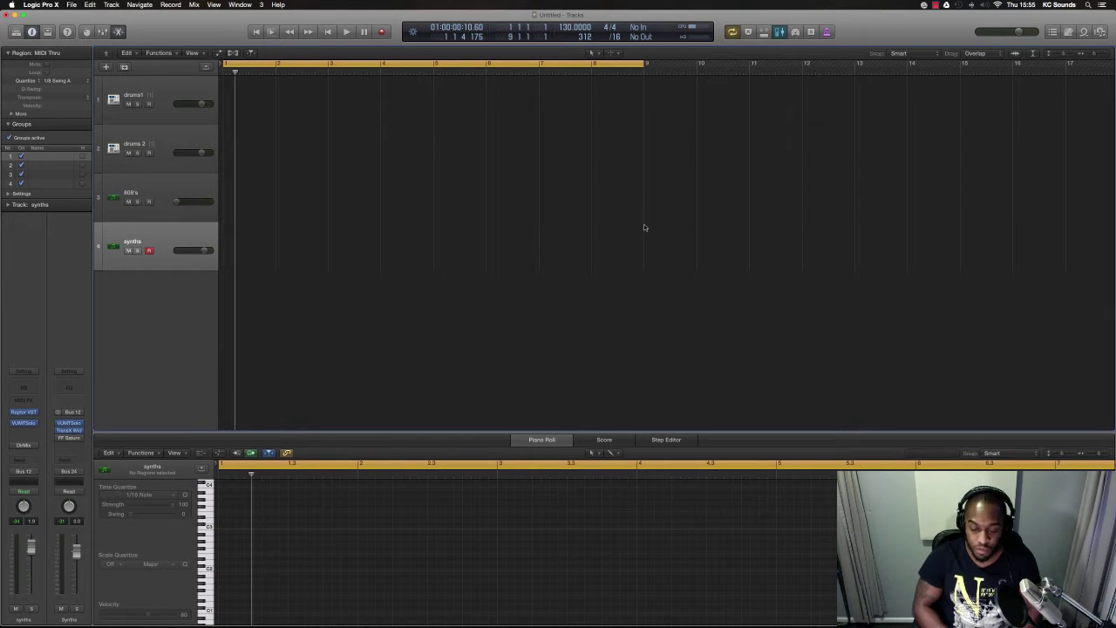
Play the four-note synth line over the project and capture it as a MIDI region spanning bars 1–5
{"action": "key", "text": "space"}
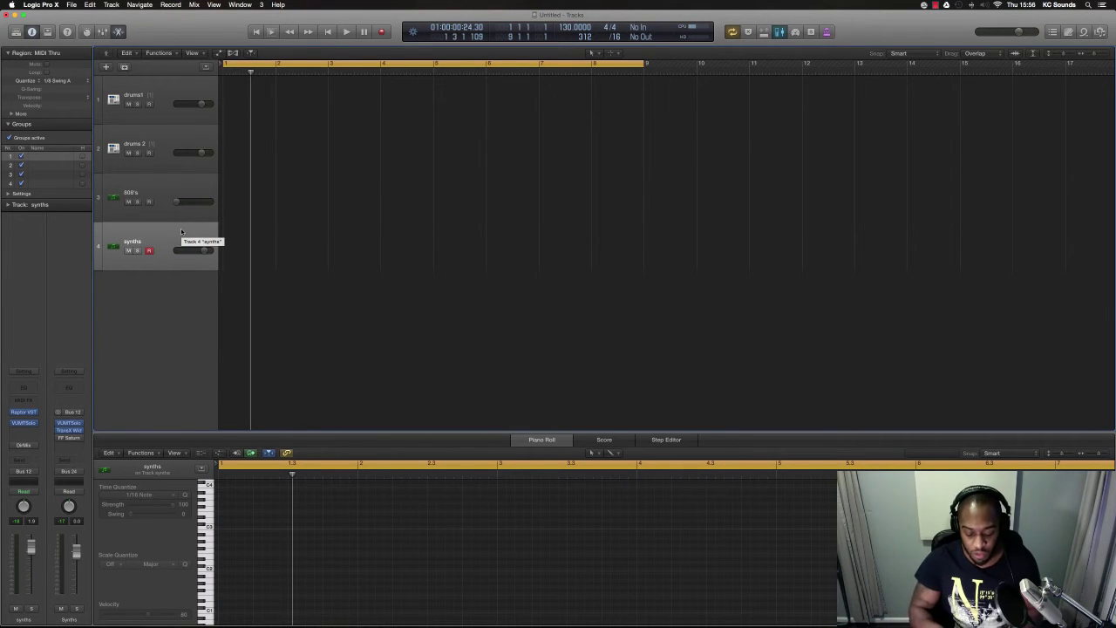
{"action": "key", "text": "space"}
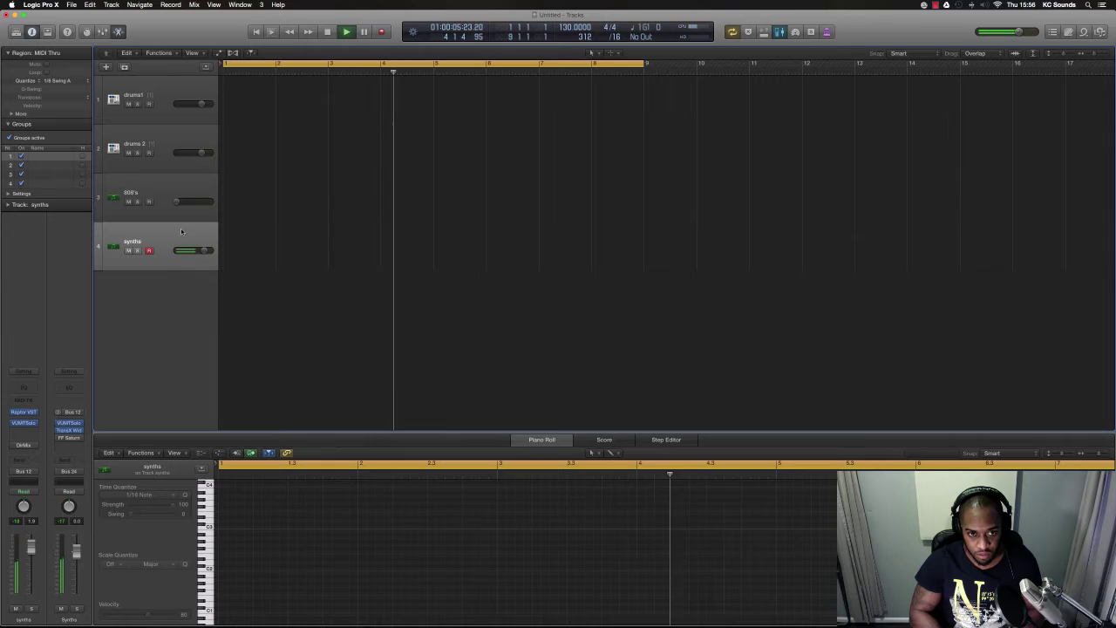
{"action": "key", "text": "space"}
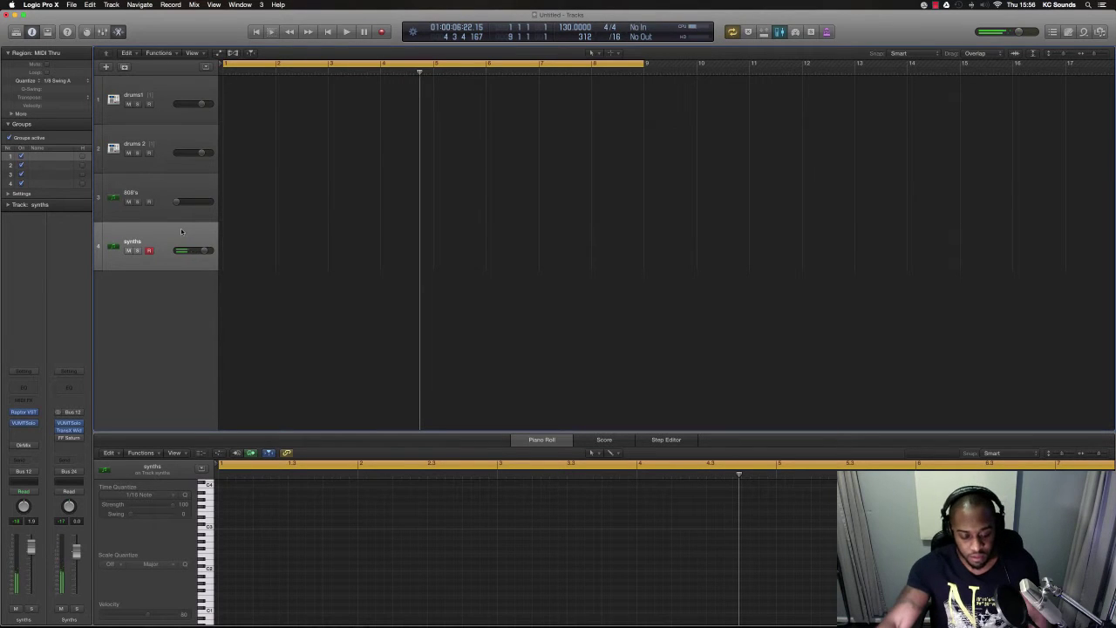
{"action": "key", "text": "shift+r"}
Move the second synth note's start to bar 2 and shrink the cycle range to bars 1–5
{"action": "left_click", "coordinate": [298, 259]}
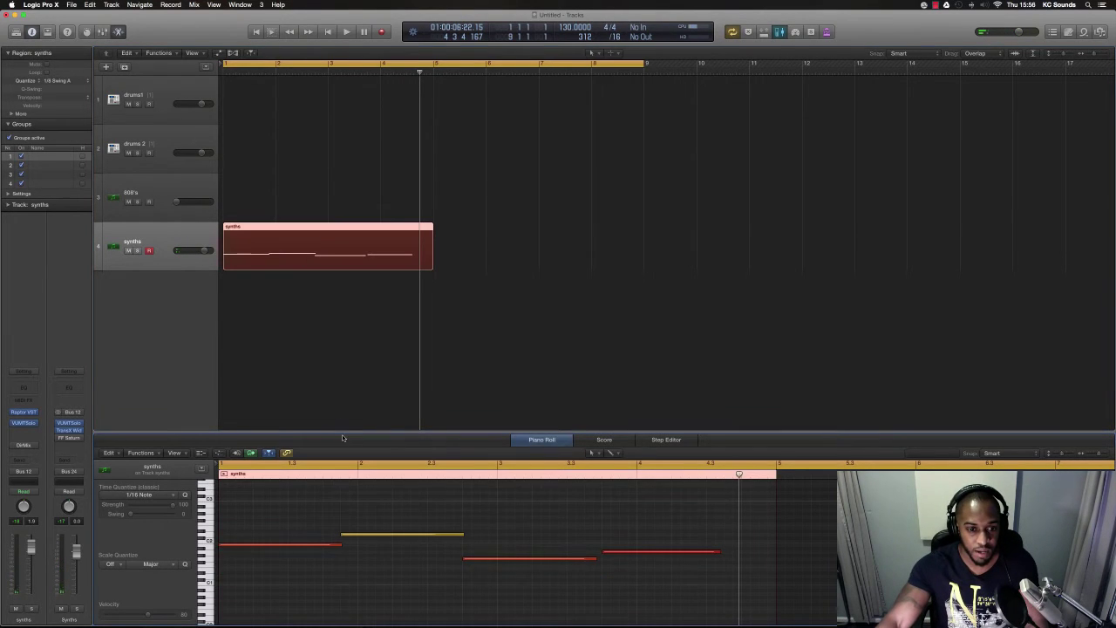
{"action": "left_click_drag", "start_coordinate": [377, 518], "coordinate": [633, 585]}
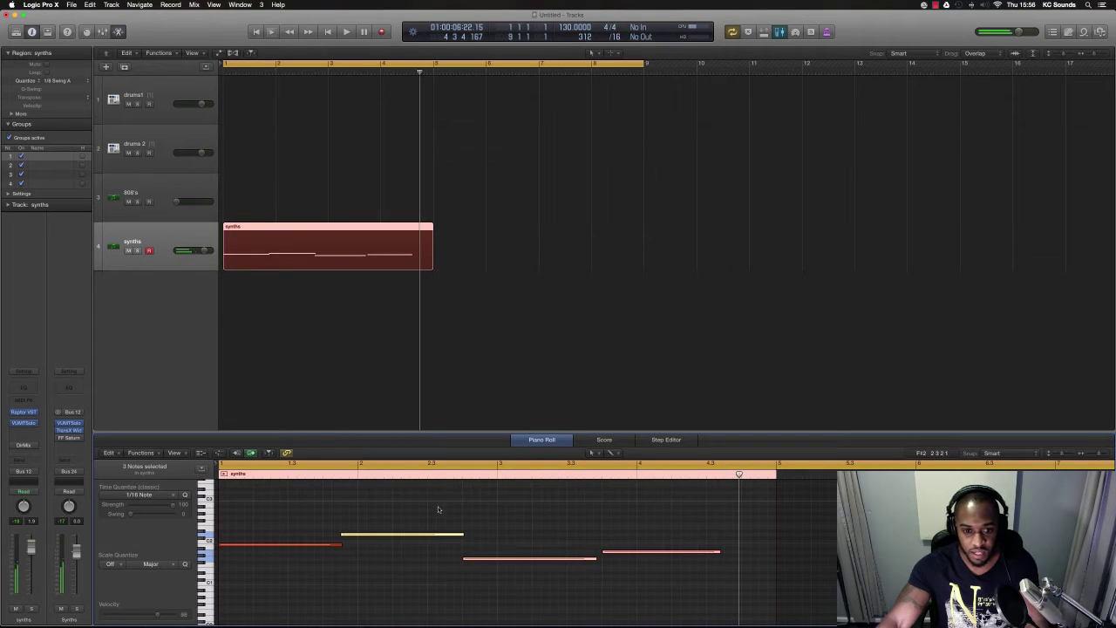
{"action": "left_click", "coordinate": [342, 533]}
{"action": "left_click_drag", "start_coordinate": [341, 535], "coordinate": [358, 535]}
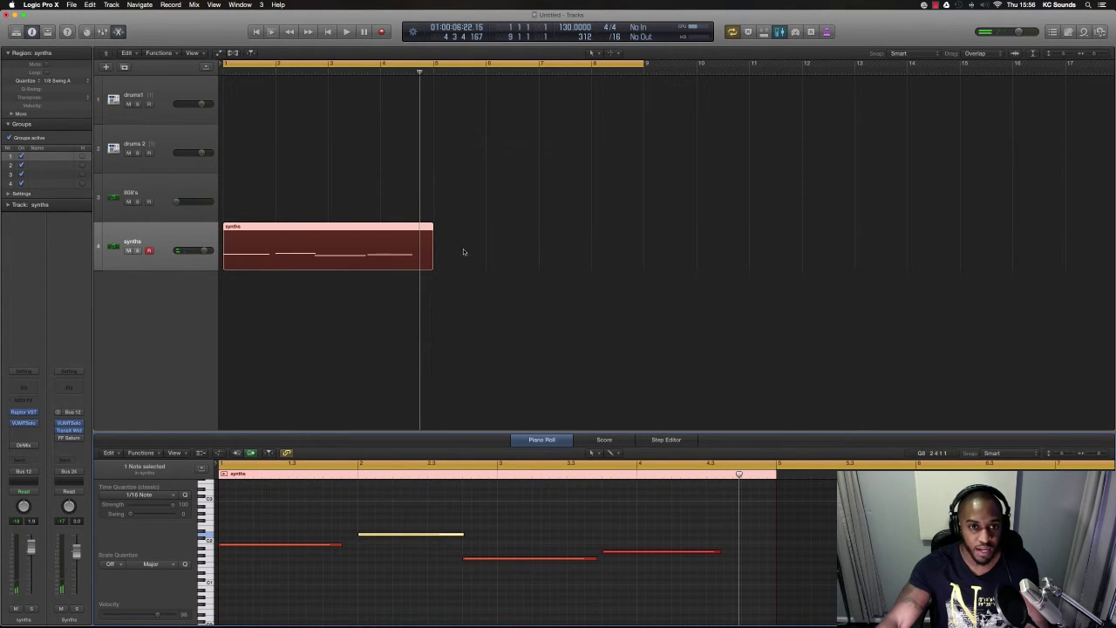
{"action": "left_click_drag", "start_coordinate": [644, 64], "coordinate": [434, 211]}
Insert a stereo Noise Gate on the synths track and add a new empty track, 808's, below it
{"action": "left_click", "coordinate": [36, 442]}
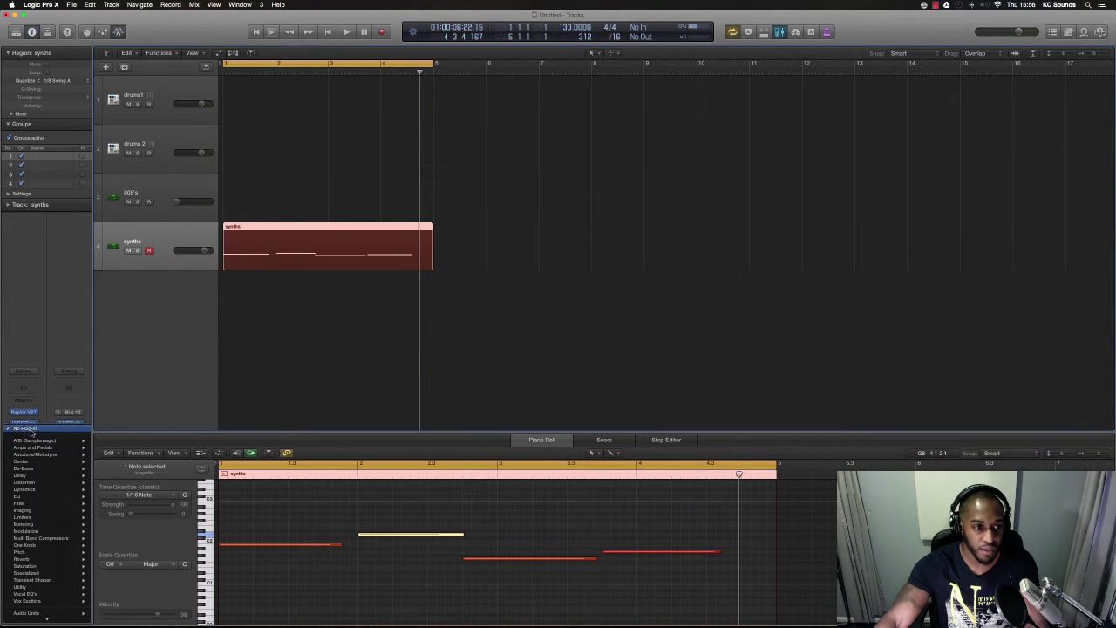
{"action": "mouse_move", "coordinate": [42, 491]}
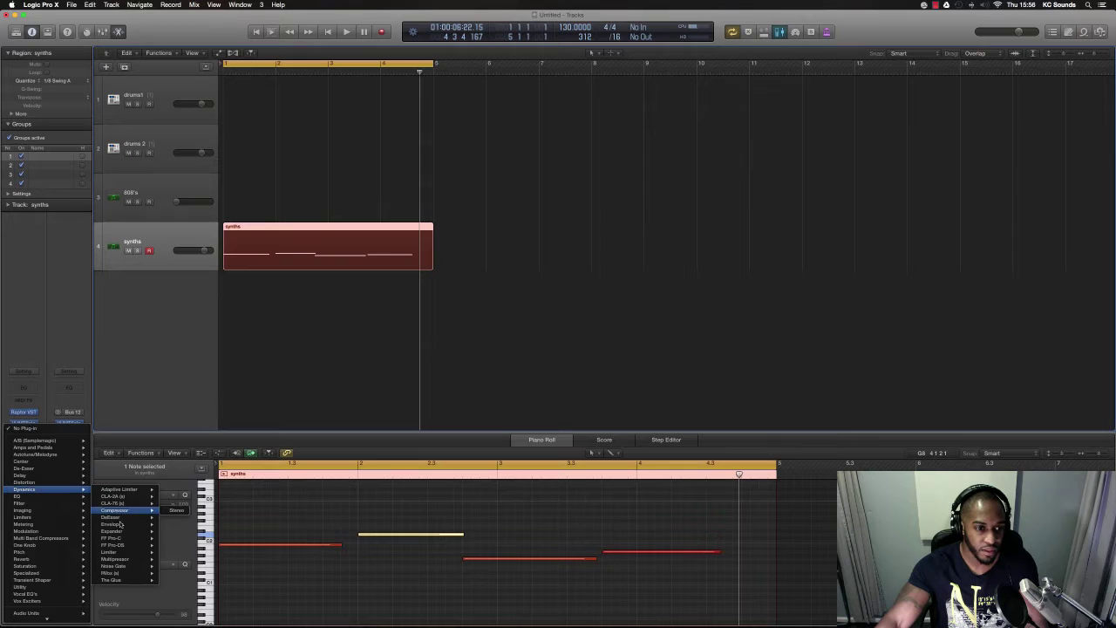
{"action": "mouse_move", "coordinate": [142, 570]}
{"action": "left_click", "coordinate": [177, 567]}
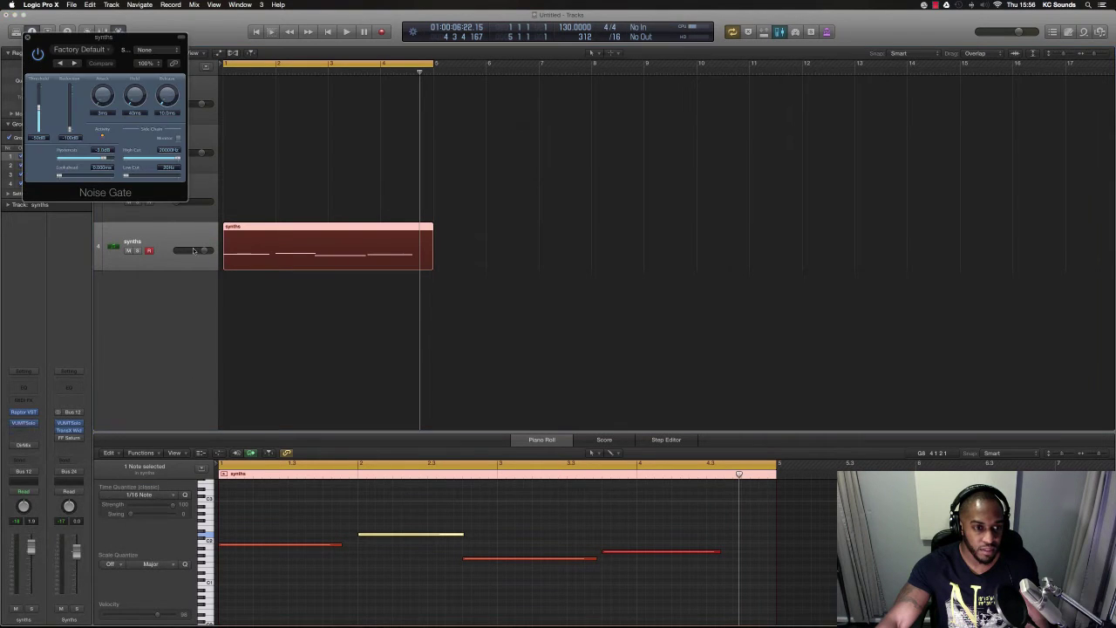
{"action": "left_click_drag", "start_coordinate": [120, 33], "coordinate": [639, 237]}
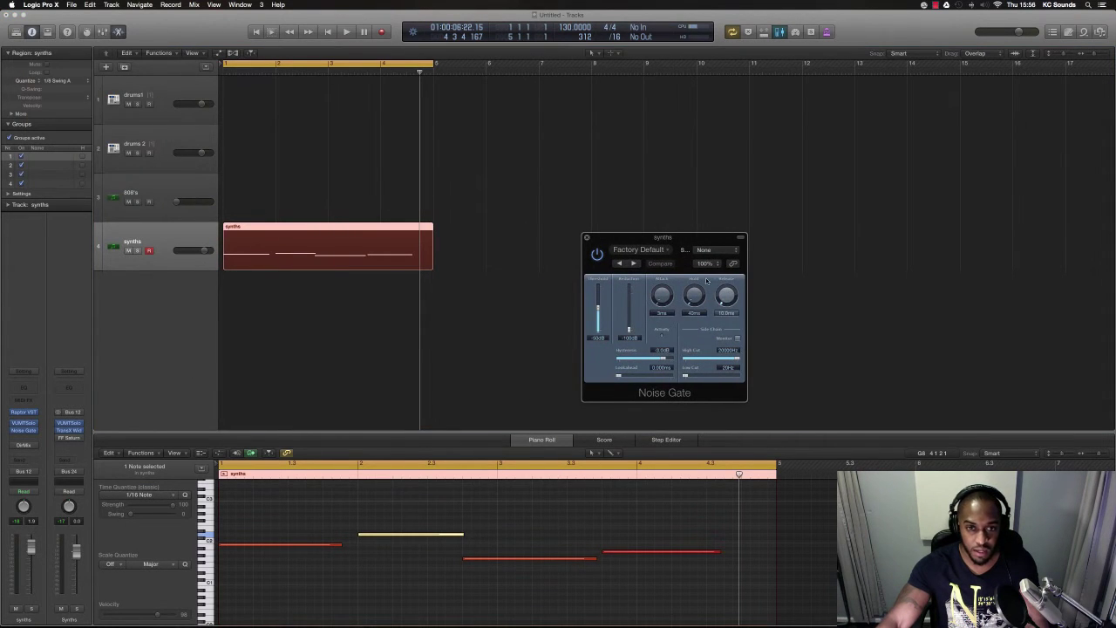
{"action": "double_click", "coordinate": [155, 303]}
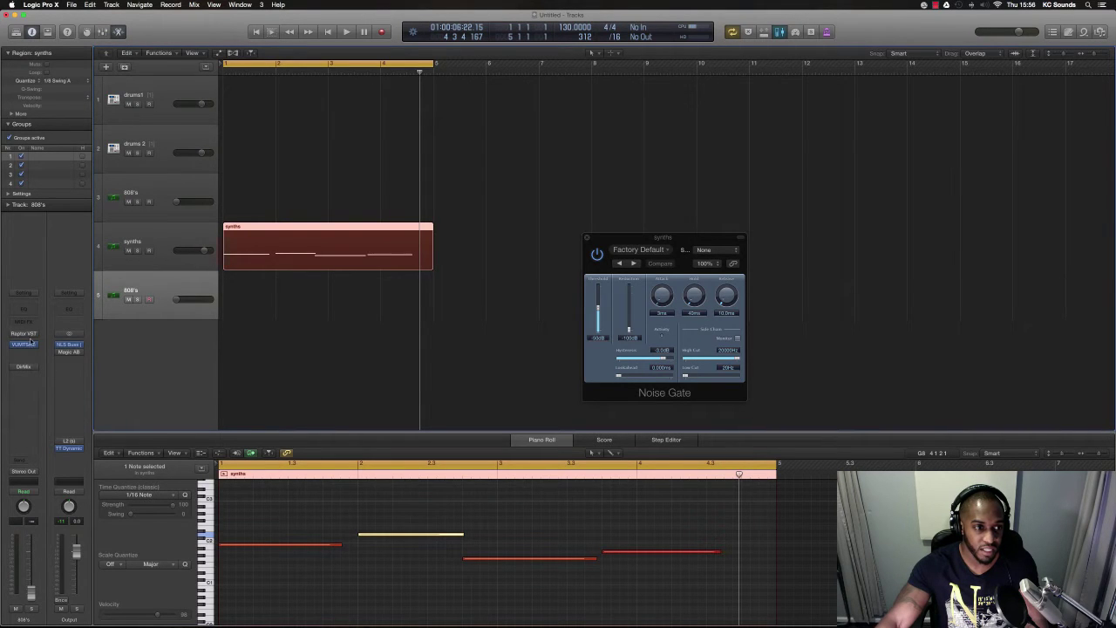
Load the mono Klopfgeist instrument on the 808's track and centre its window
{"action": "left_click", "coordinate": [35, 334]}
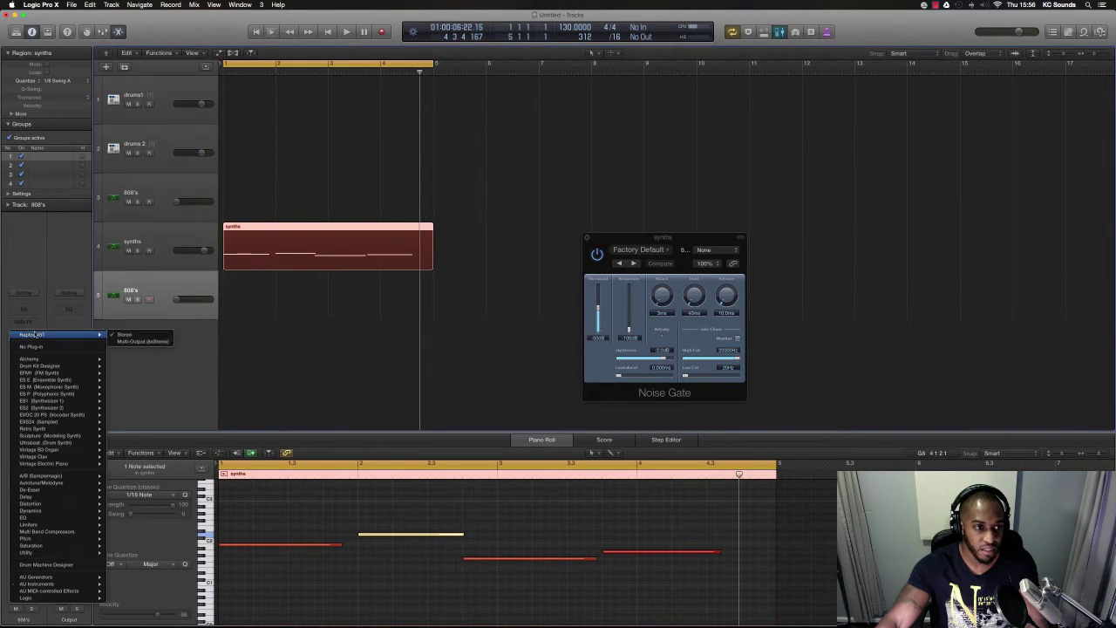
{"action": "mouse_move", "coordinate": [65, 553]}
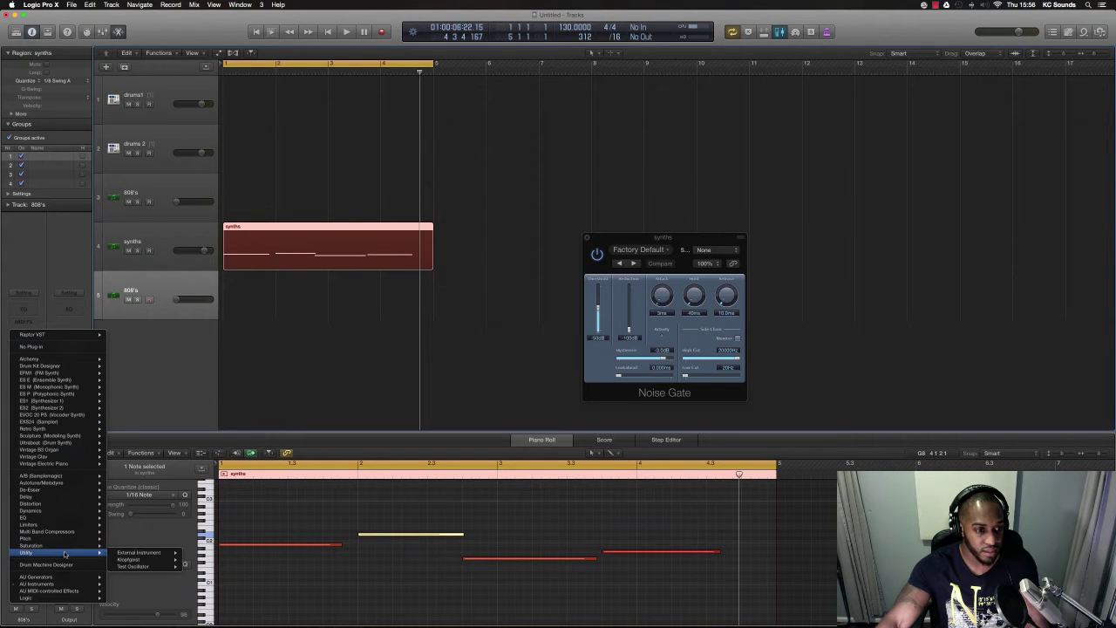
{"action": "left_click", "coordinate": [195, 560]}
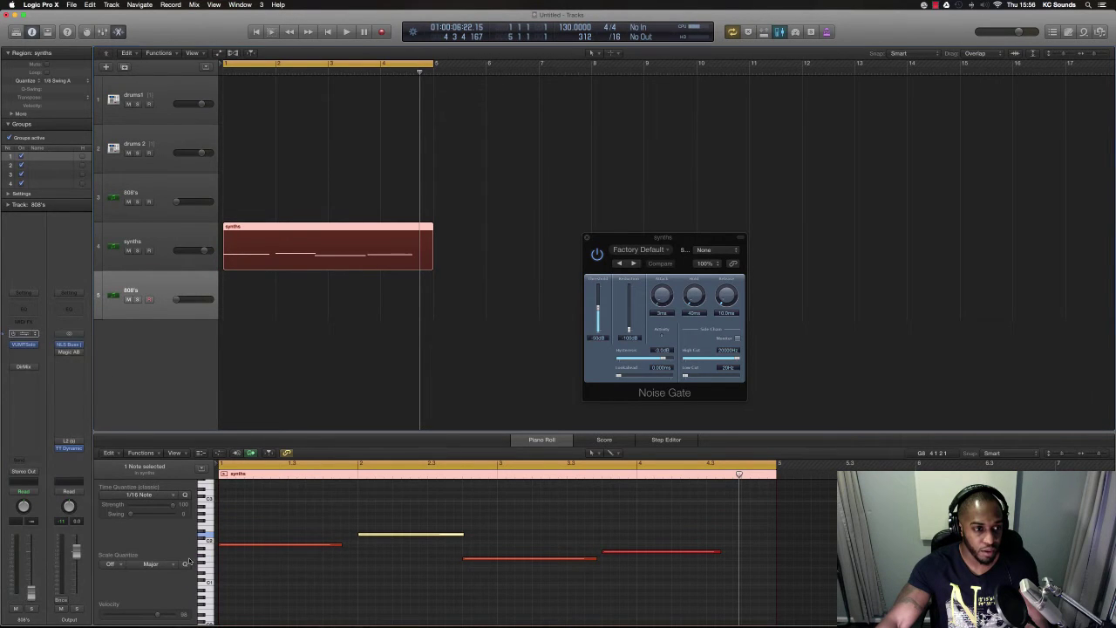
{"action": "left_click_drag", "start_coordinate": [53, 41], "coordinate": [477, 346]}
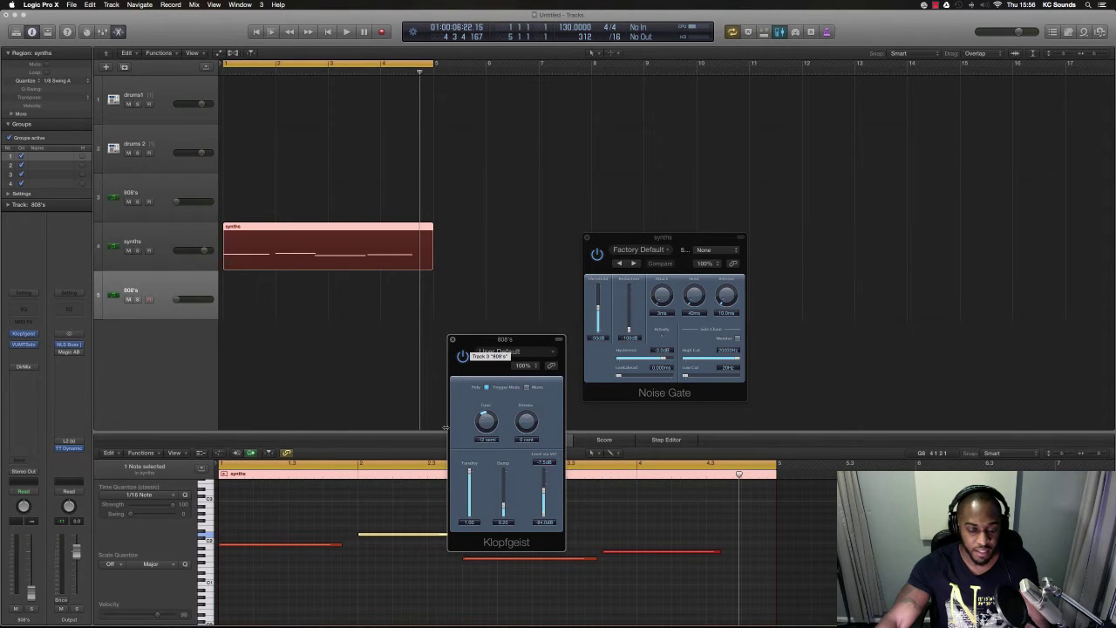
Route the 808's track output to Bus 20
{"action": "left_click", "coordinate": [33, 472]}
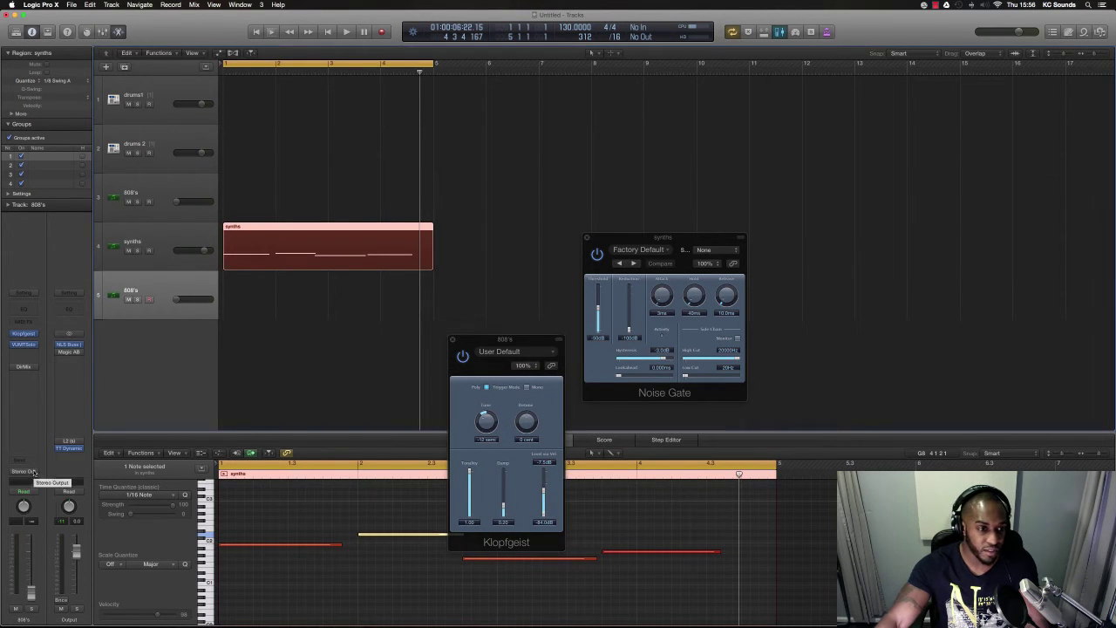
{"action": "mouse_move", "coordinate": [44, 504]}
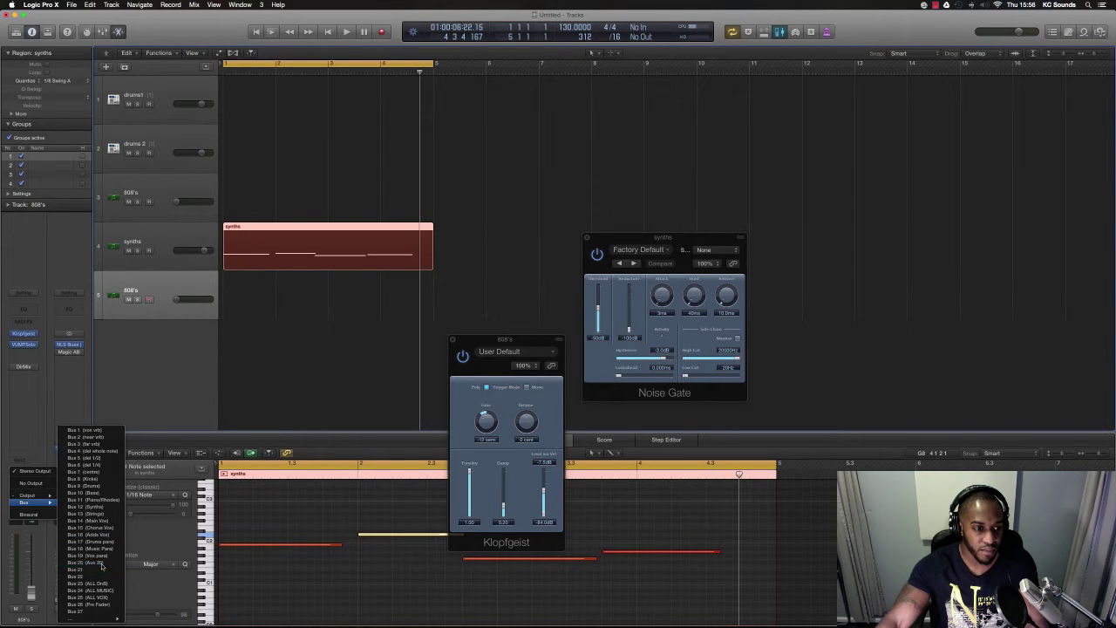
{"action": "left_click", "coordinate": [96, 563]}
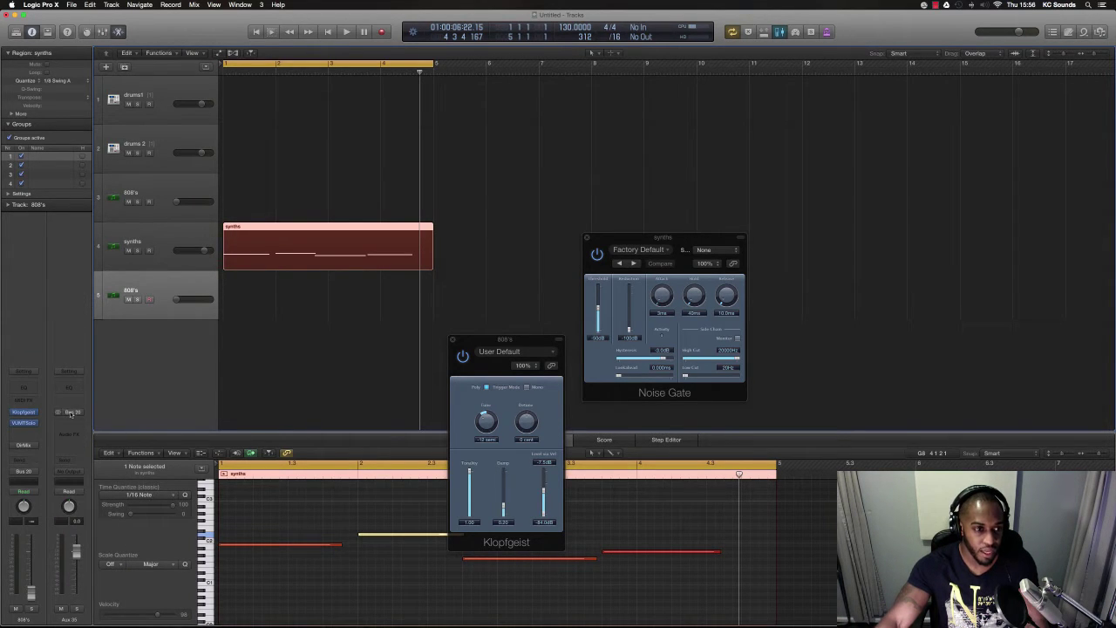
Leave the new aux channel at No Output and reset the 808's fader to 0 dB
{"action": "left_click", "coordinate": [76, 472]}
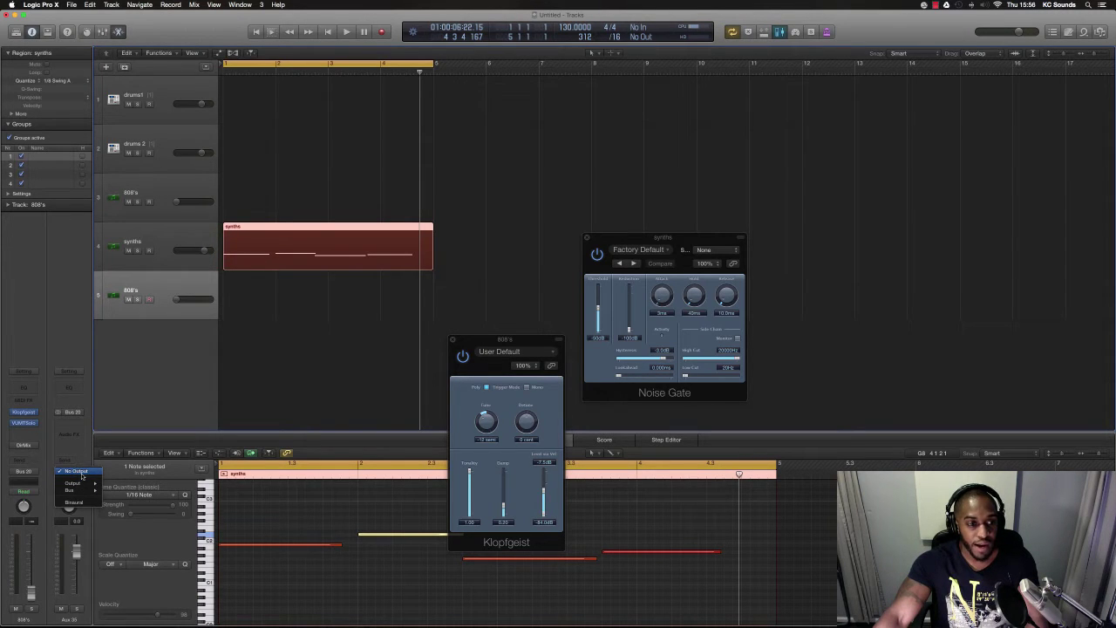
{"action": "left_click", "coordinate": [83, 477]}
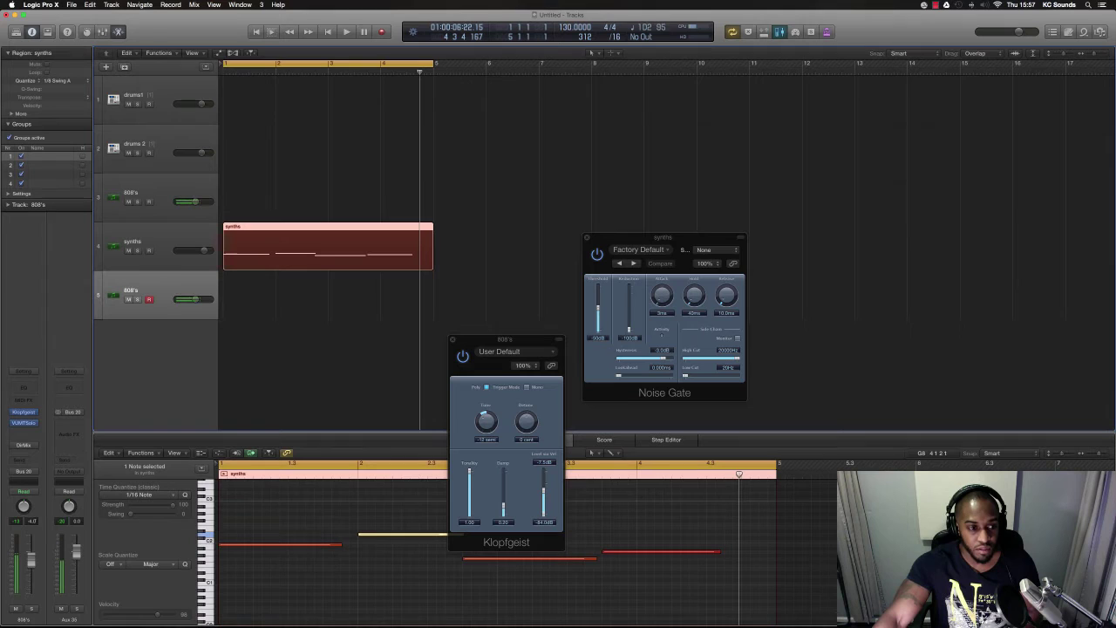
{"action": "left_click", "coordinate": [31, 563], "text": "alt"}
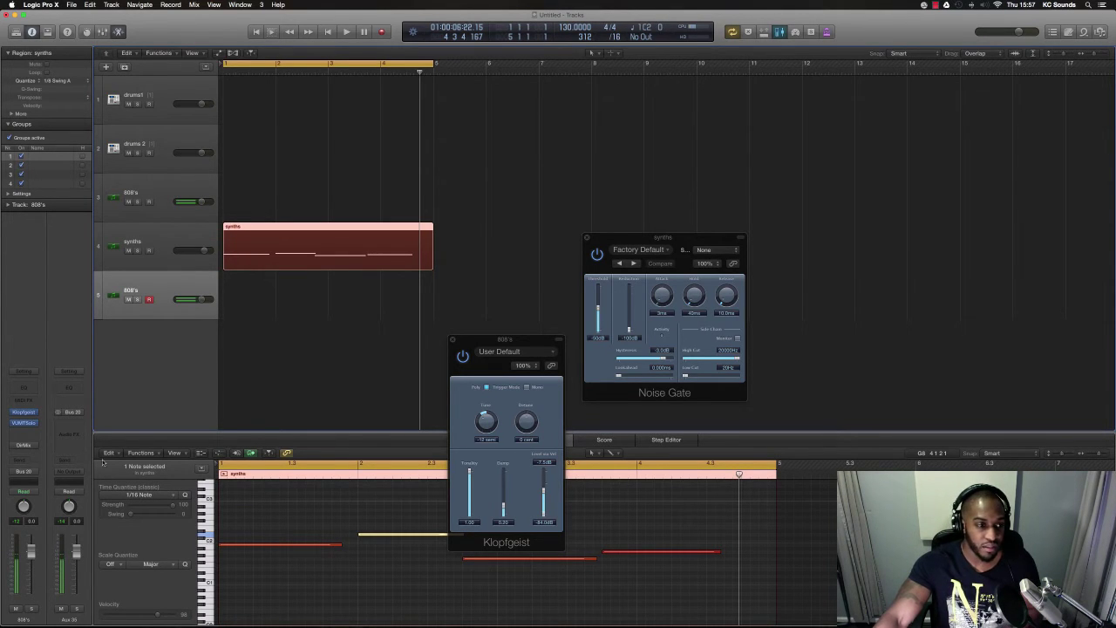
{"action": "left_click_drag", "start_coordinate": [736, 243], "coordinate": [624, 163]}
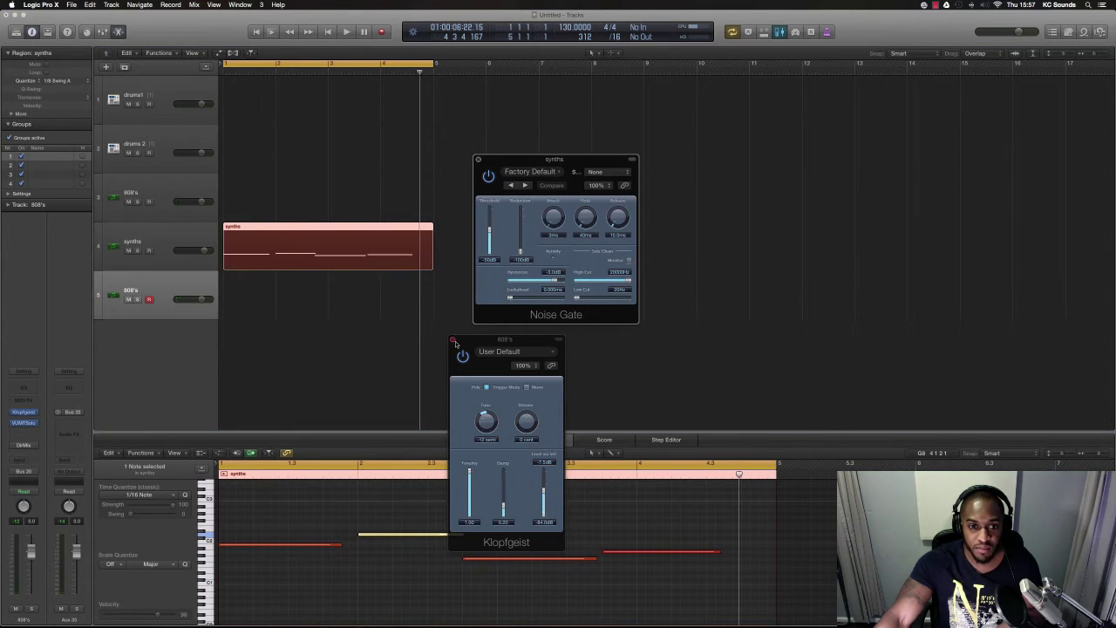
Close Klopfgeist and set the Noise Gate's Side Chain source to Bus 20
{"action": "left_click", "coordinate": [453, 341]}
{"action": "left_click", "coordinate": [611, 174]}
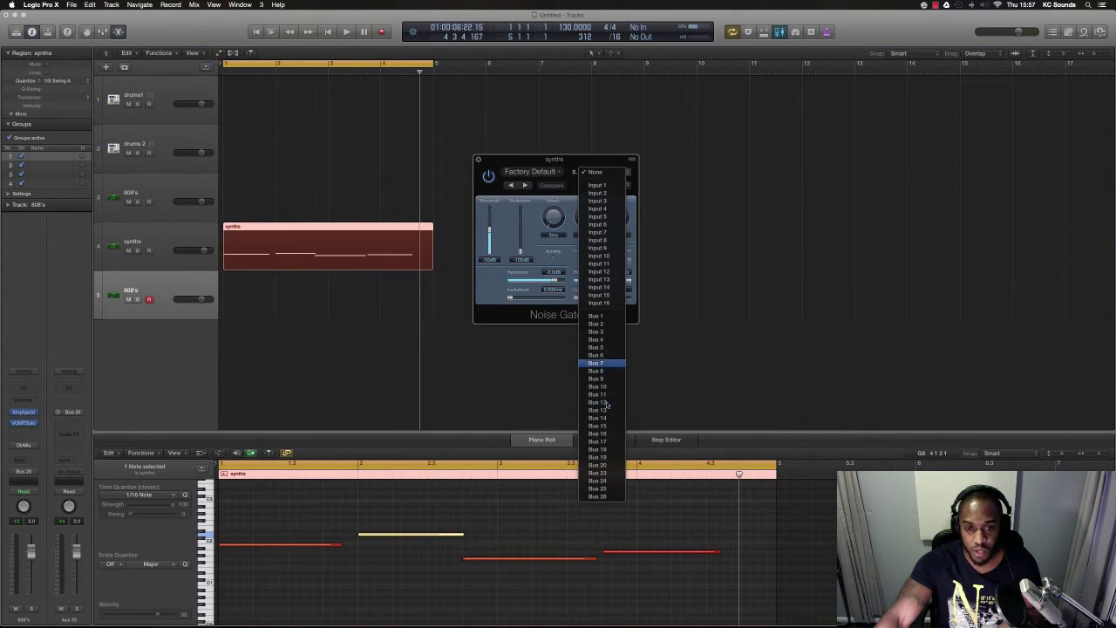
{"action": "left_click", "coordinate": [607, 465]}
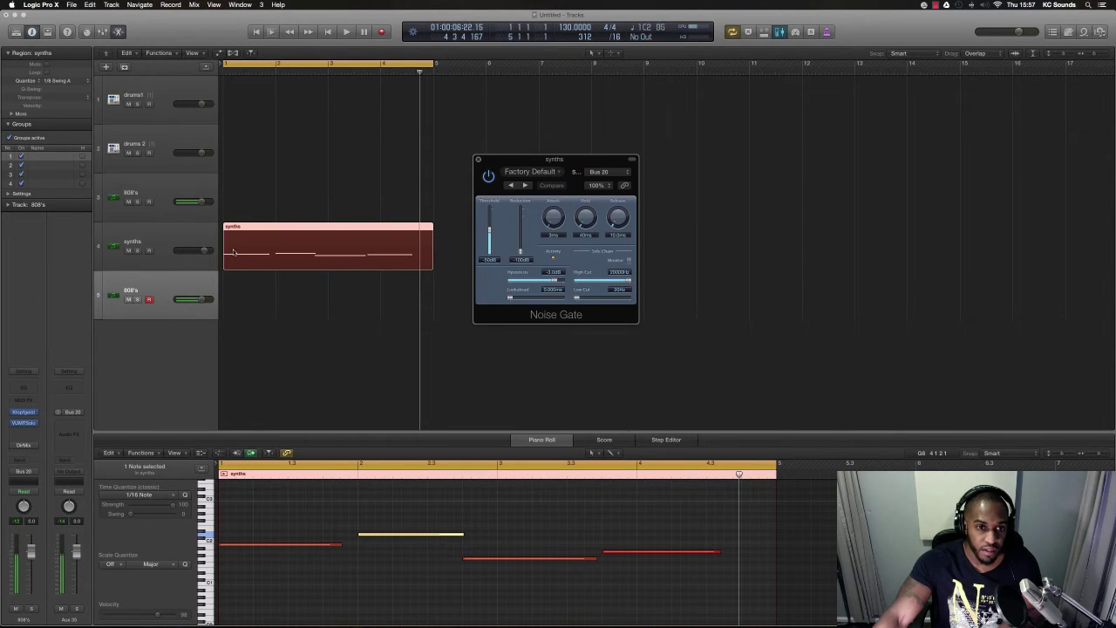
Raise the Noise Gate threshold to about -14 dB during playback, then copy the synths region onto track 5
{"action": "key", "text": "Return"}
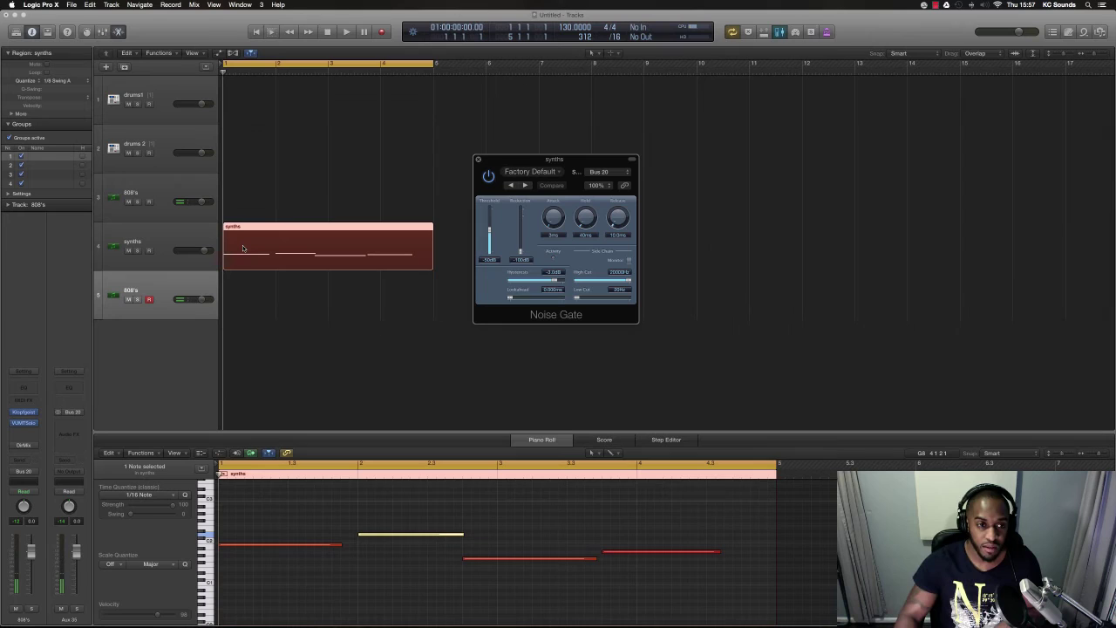
{"action": "key", "text": "space"}
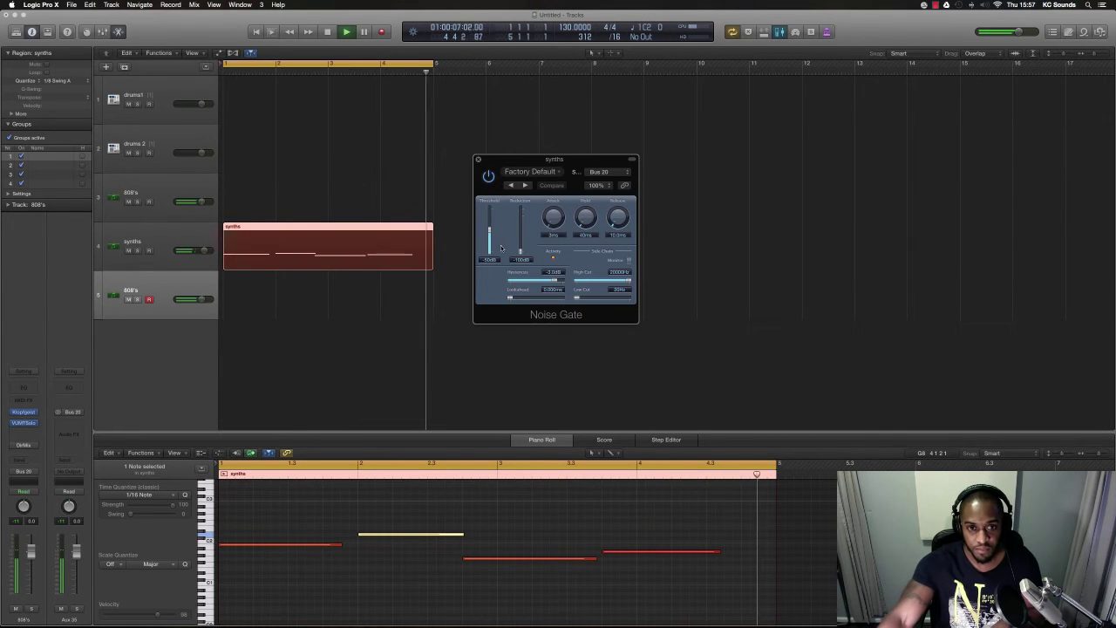
{"action": "left_click_drag", "start_coordinate": [493, 234], "coordinate": [493, 221]}
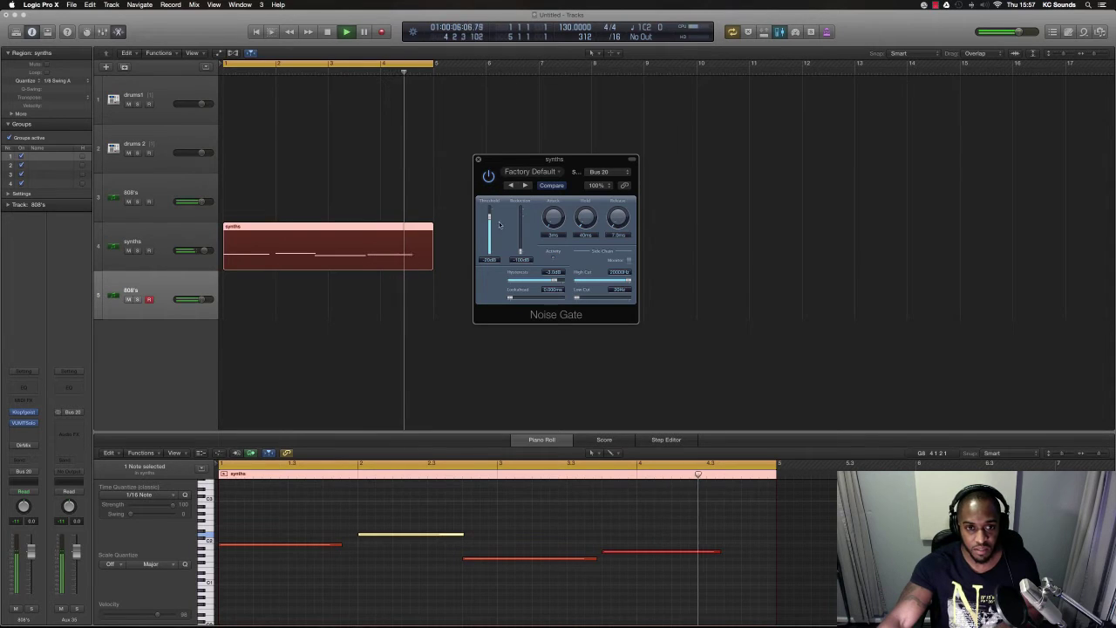
{"action": "left_click_drag", "start_coordinate": [491, 220], "coordinate": [490, 213]}
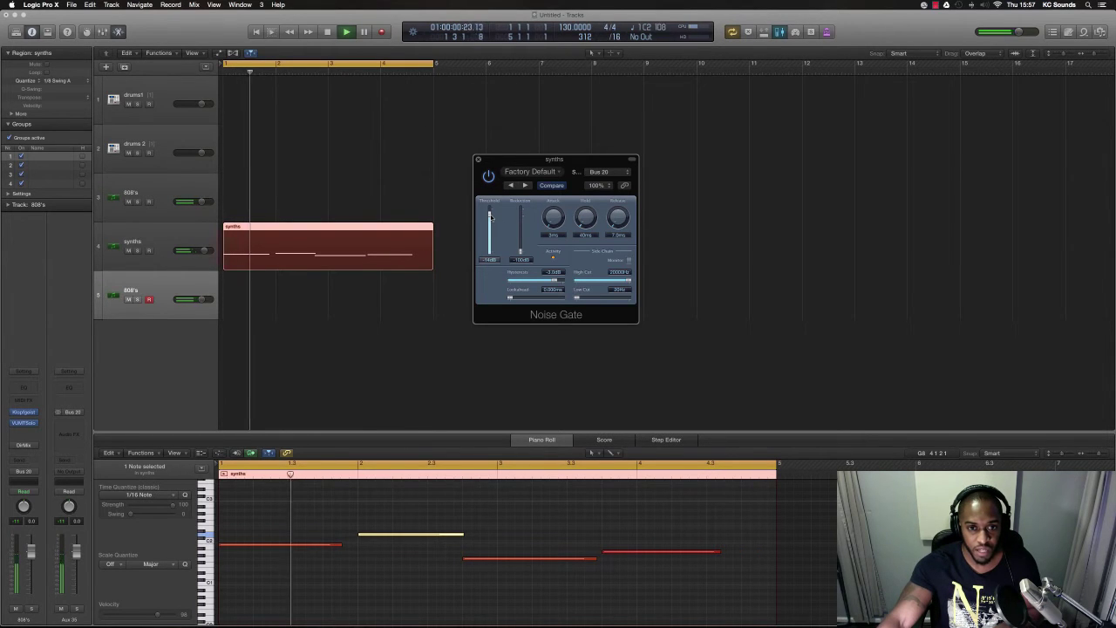
{"action": "key", "text": "space"}
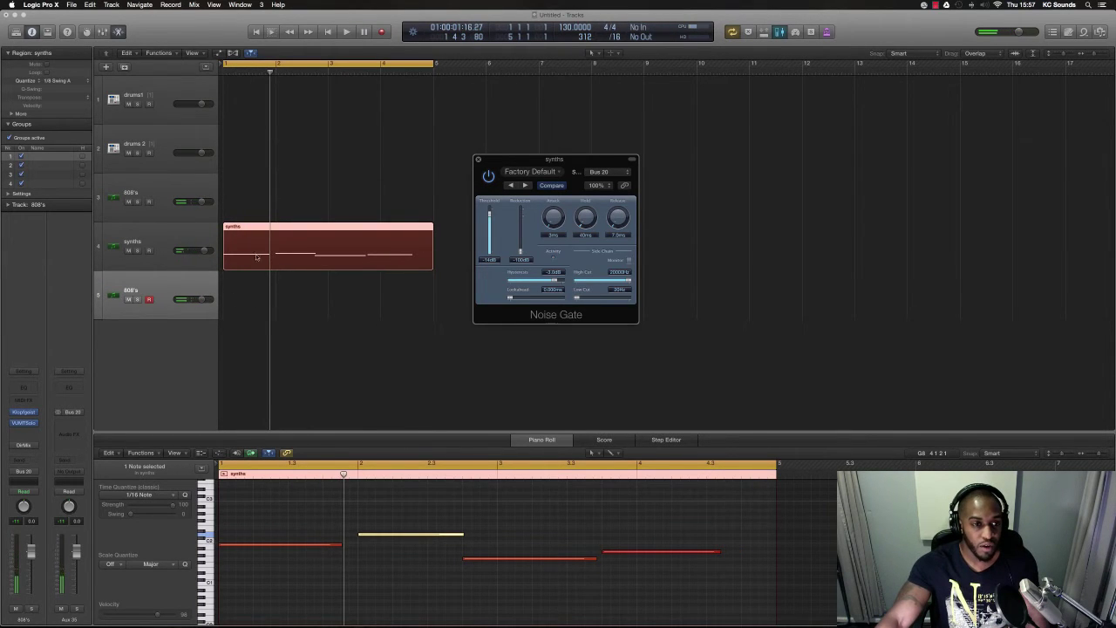
{"action": "left_click_drag", "start_coordinate": [311, 226], "coordinate": [310, 279]}
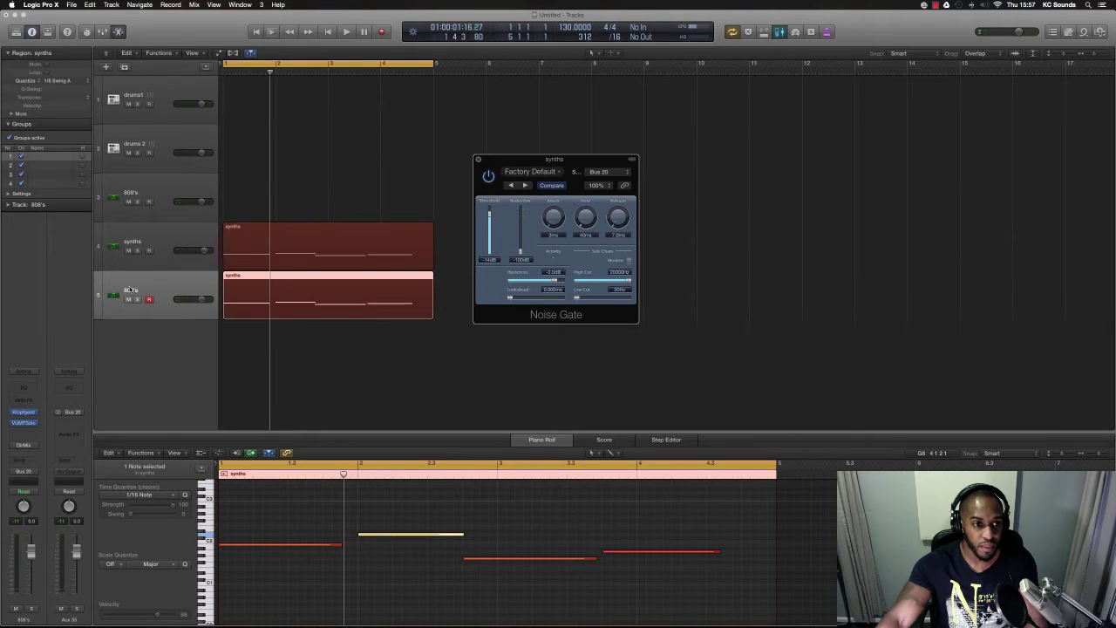
Rename track 5 to 'trigger' and turn its first note into a run of short trigger notes
{"action": "double_click", "coordinate": [137, 289]}
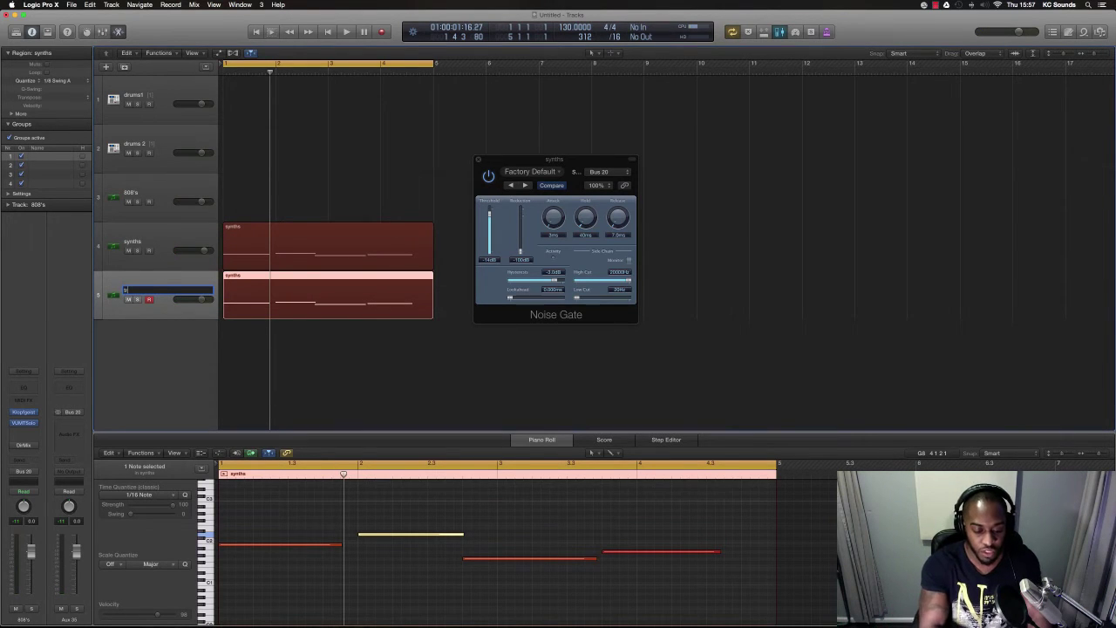
{"action": "key", "text": "Return"}
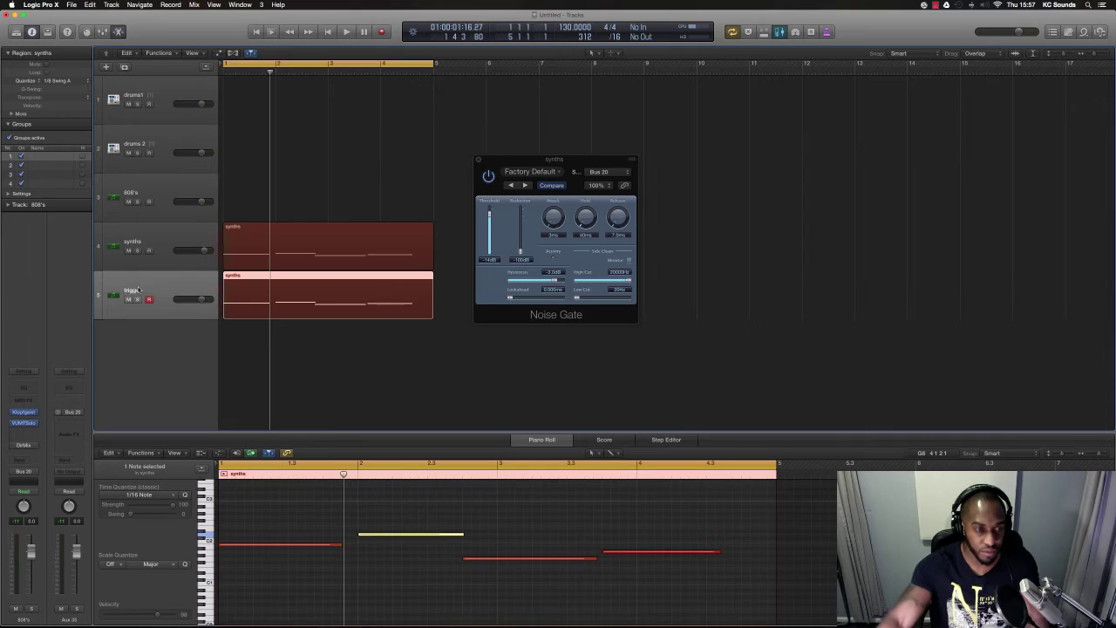
{"action": "left_click_drag", "start_coordinate": [341, 545], "coordinate": [255, 545]}
{"action": "left_click", "coordinate": [258, 545]}
{"action": "left_click", "coordinate": [275, 545]}
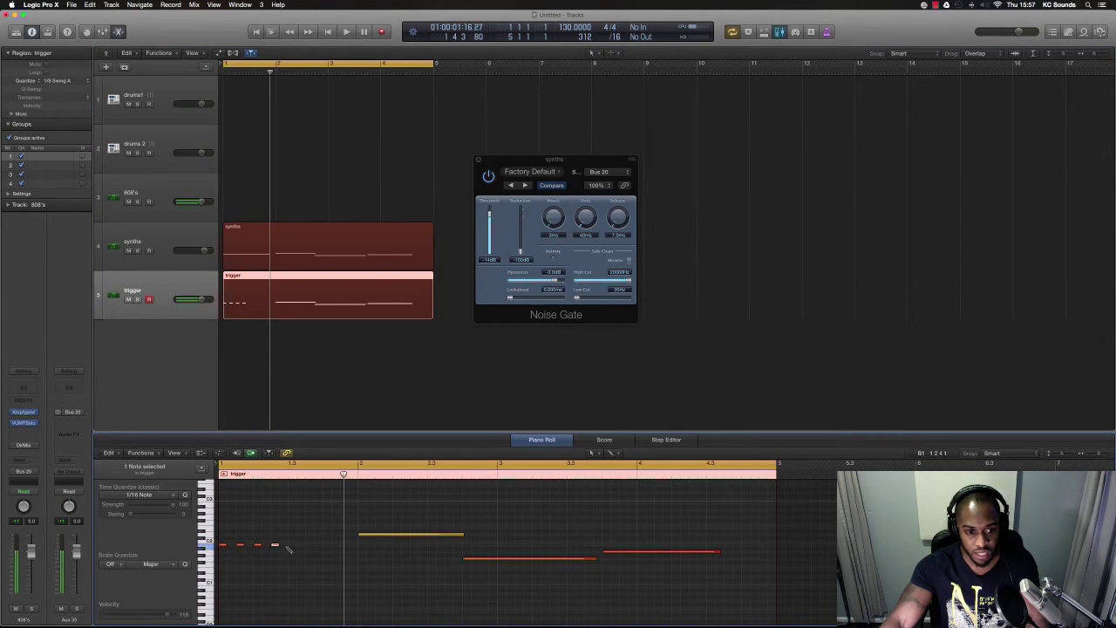
{"action": "left_click", "coordinate": [293, 546]}
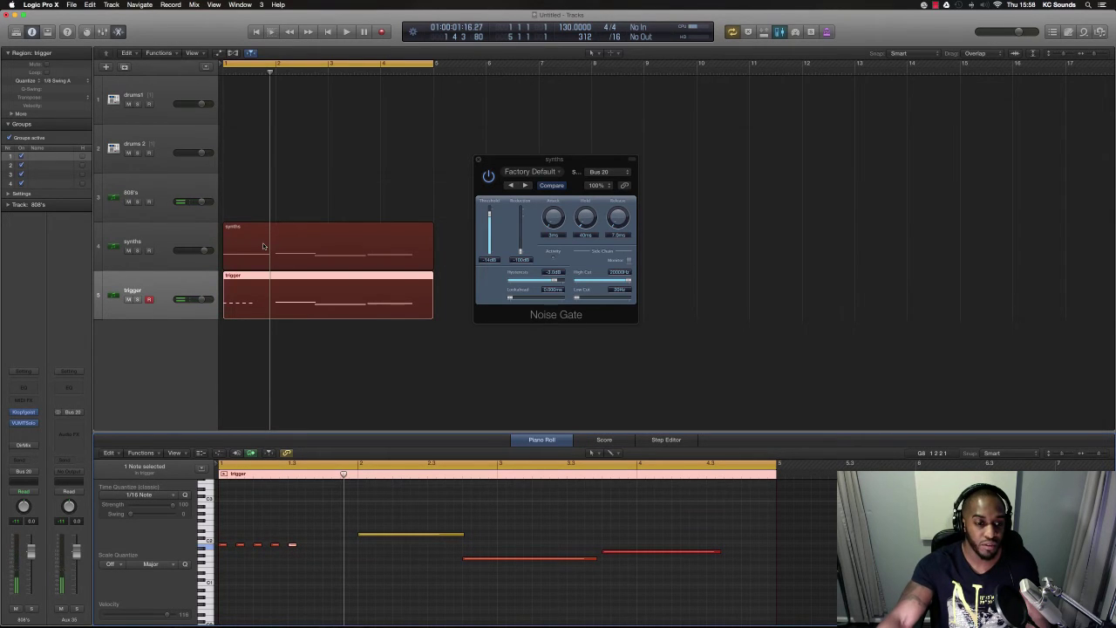
Zoom in and audition the pattern, adding then removing an extra short note
{"action": "key", "text": "space"}
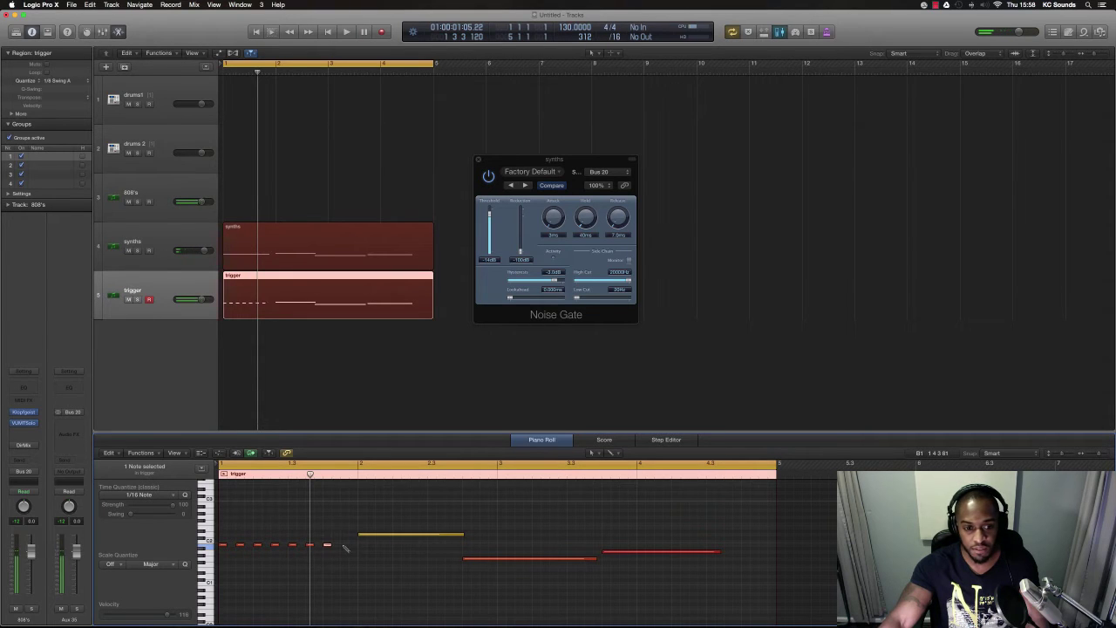
{"action": "key", "text": "super+Right"}
{"action": "key", "text": "super+Right"}
{"action": "key", "text": "super+Right"}
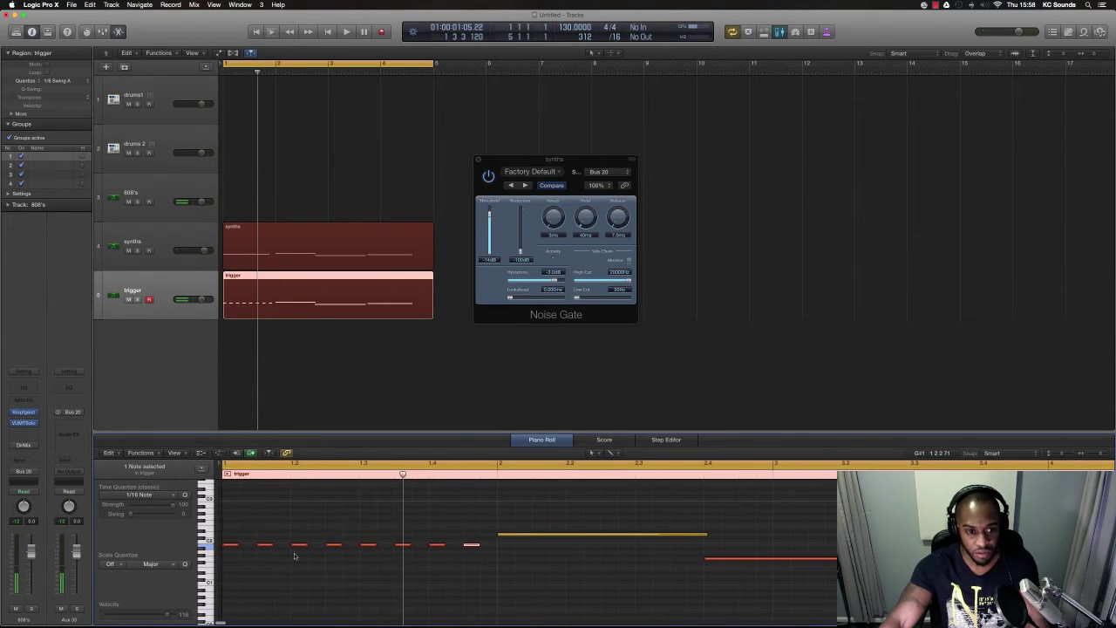
{"action": "key", "text": "super+Right"}
{"action": "left_click", "coordinate": [246, 545]}
{"action": "key", "text": "space"}
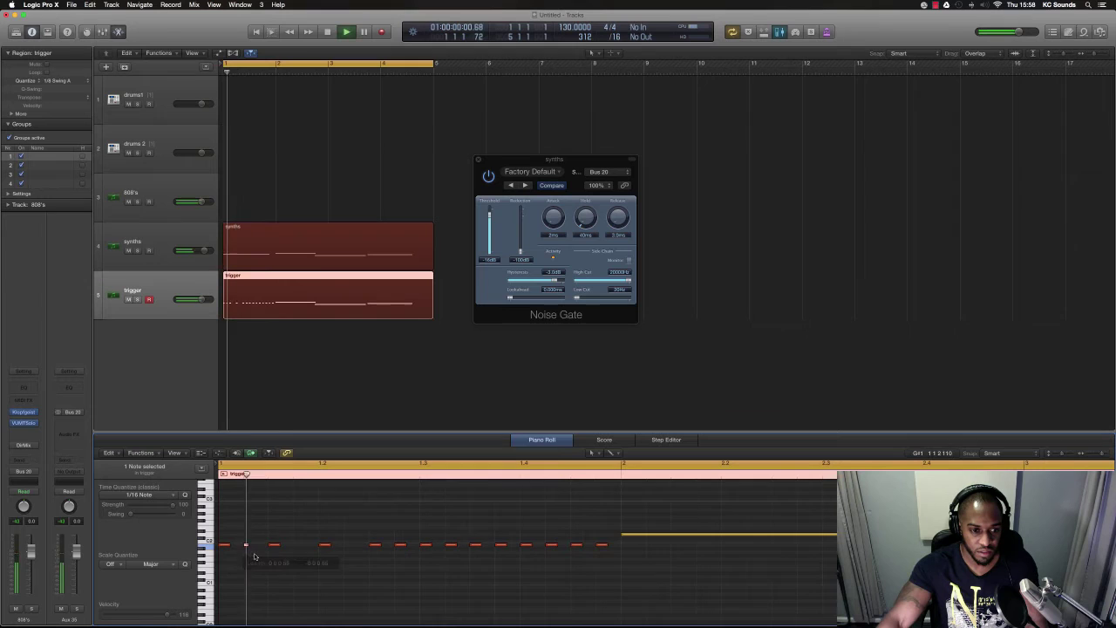
{"action": "left_click", "coordinate": [247, 545]}
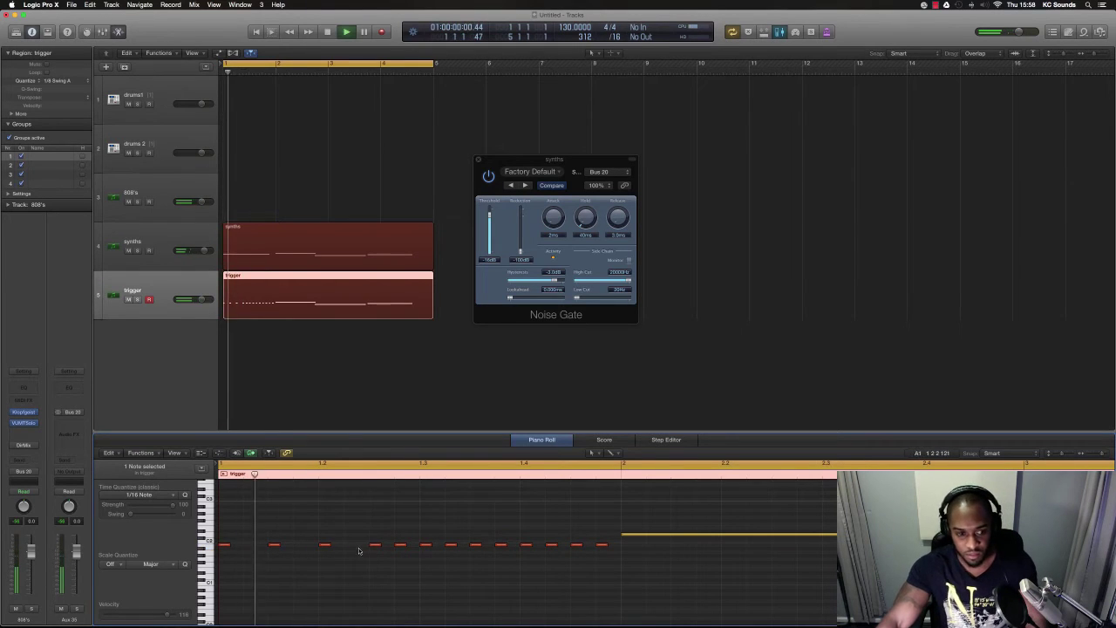
{"action": "key", "text": "space"}
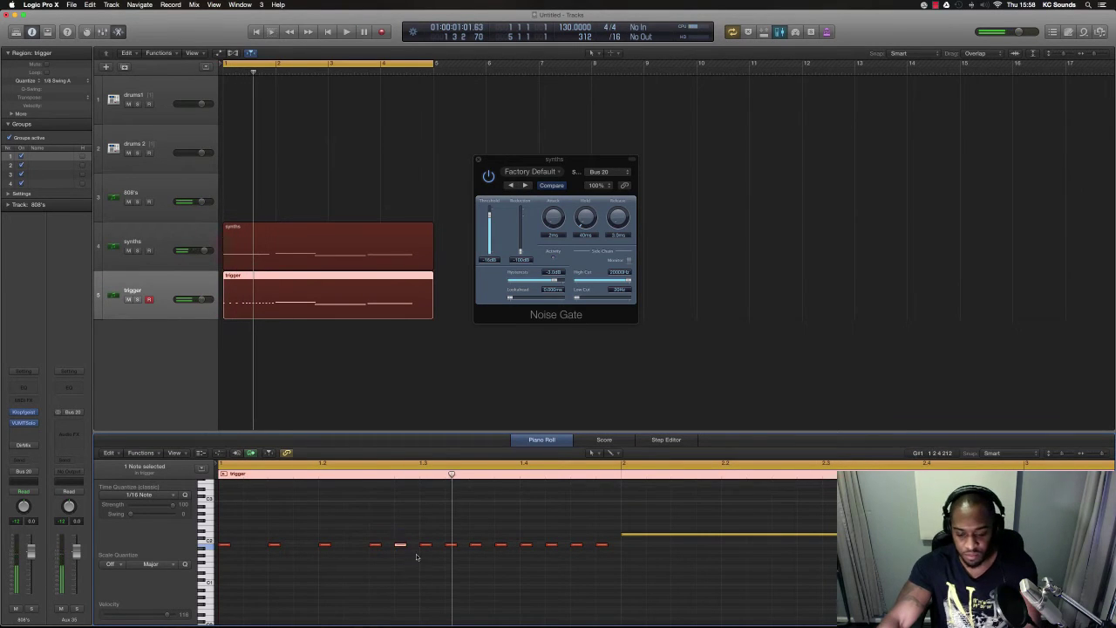
Delete the extra short notes on the right, then copy, nudge and add notes to shape the stutter
{"action": "left_click_drag", "start_coordinate": [399, 532], "coordinate": [601, 559]}
{"action": "key", "text": "Delete"}
{"action": "key", "text": "space"}
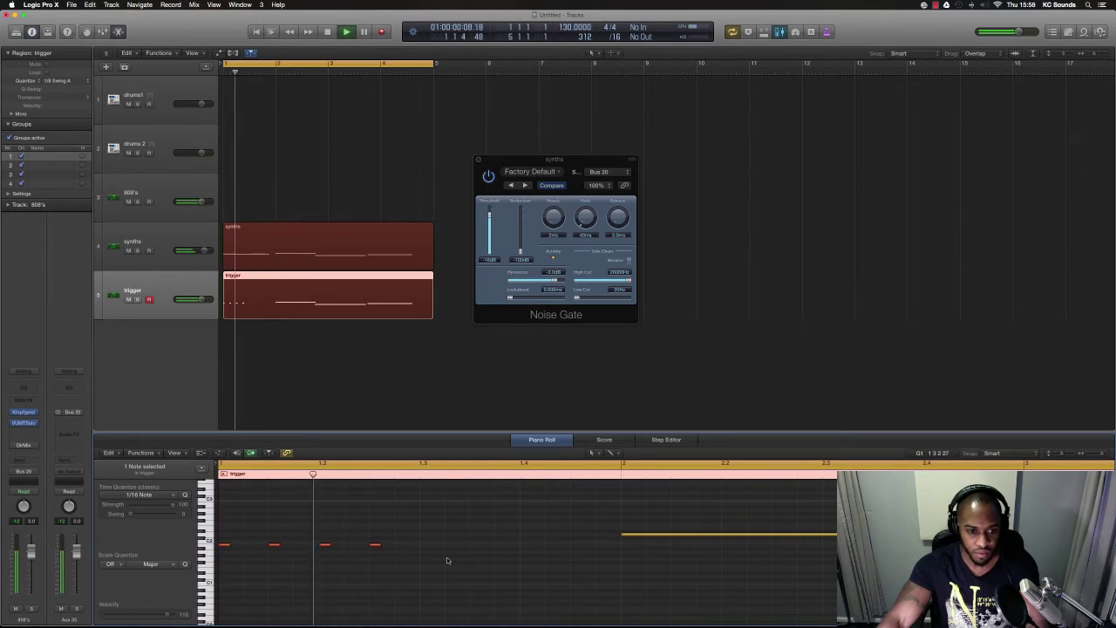
{"action": "left_click_drag", "start_coordinate": [375, 546], "coordinate": [451, 546]}
{"action": "left_click_drag", "start_coordinate": [274, 547], "coordinate": [231, 557]}
{"action": "left_click", "coordinate": [525, 546]}
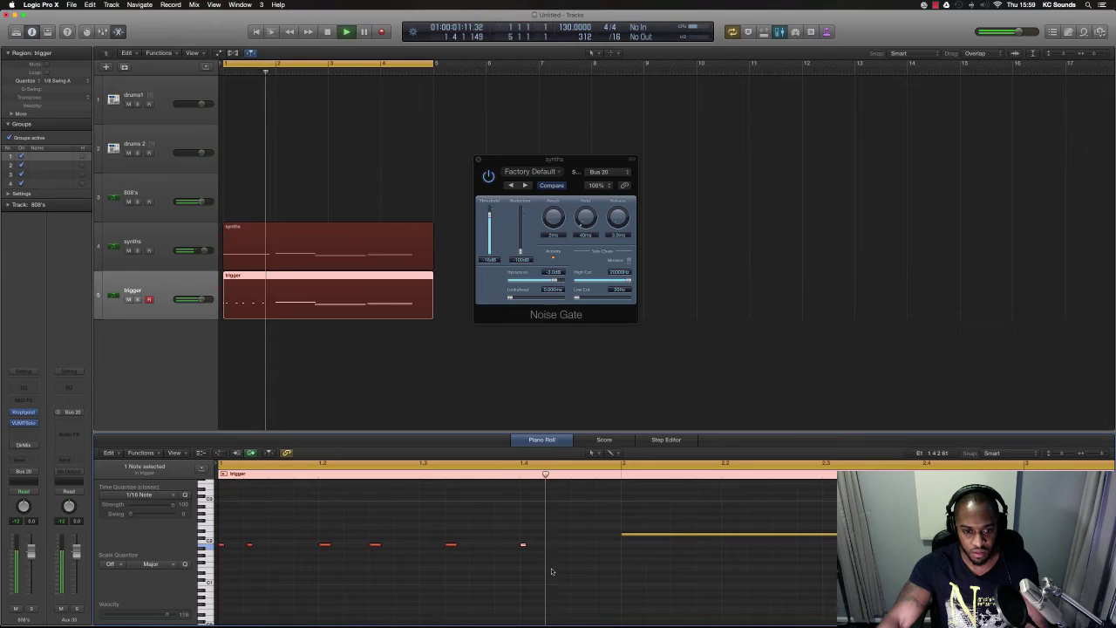
{"action": "key", "text": "space"}
{"action": "scroll", "coordinate": [650, 530], "scroll_direction": "down", "scroll_amount": 5}
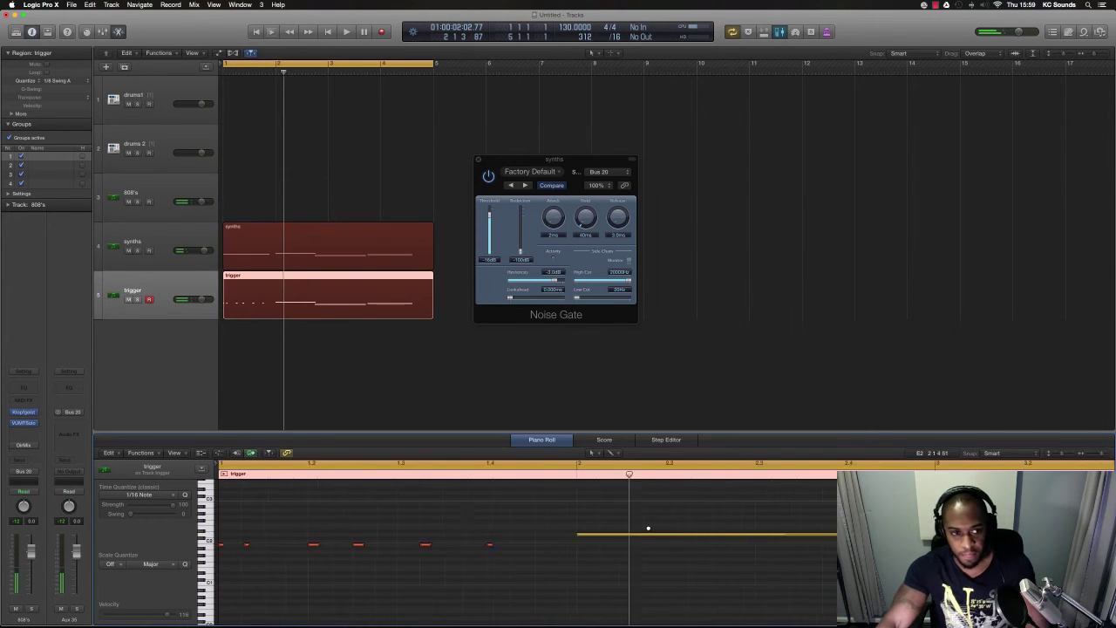
Delete the long synth notes and duplicate the 12-note short pattern through bar 5
{"action": "left_click_drag", "start_coordinate": [393, 519], "coordinate": [612, 597]}
{"action": "key", "text": "Delete"}
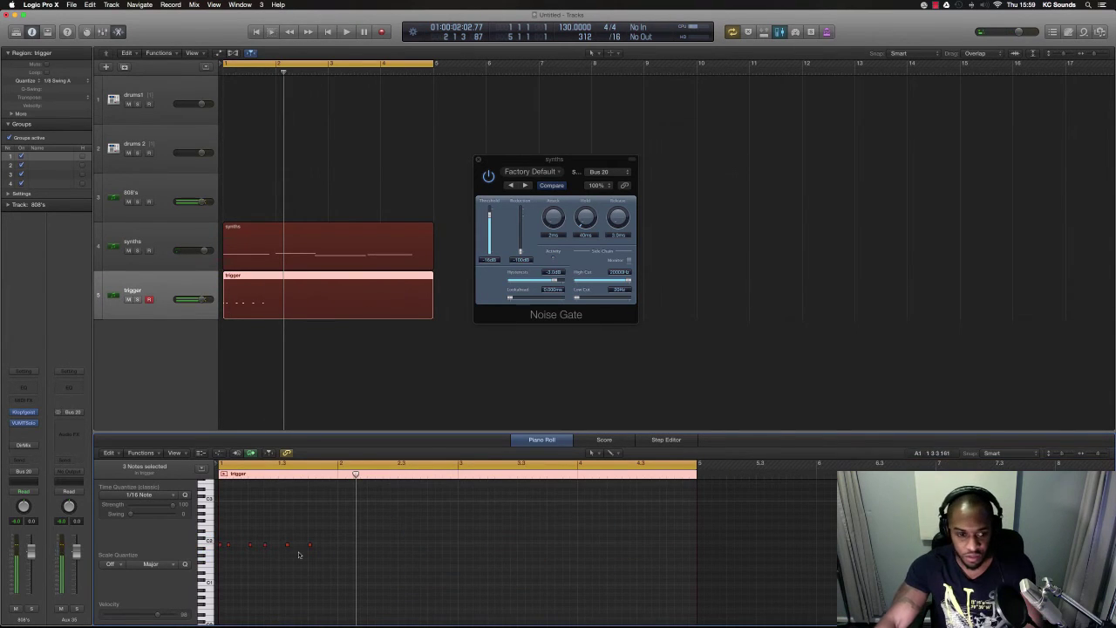
{"action": "mouse_move", "coordinate": [324, 556]}
{"action": "left_mouse_down"}
{"action": "mouse_move", "coordinate": [219, 547]}
{"action": "mouse_move", "coordinate": [342, 555]}
{"action": "left_mouse_up"}
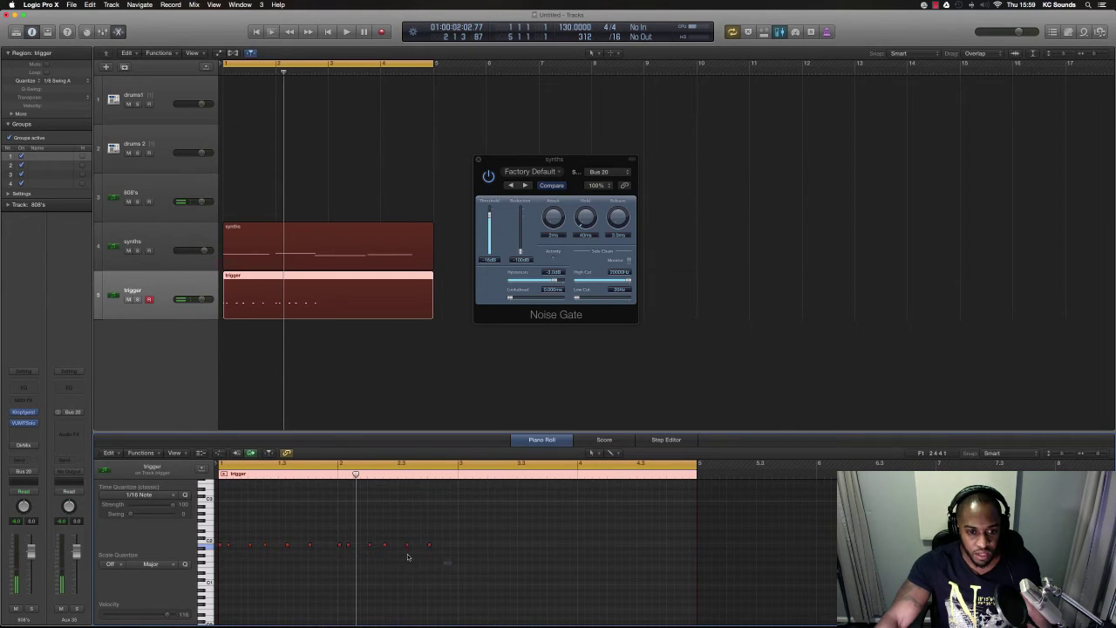
{"action": "left_click_drag", "start_coordinate": [448, 543], "coordinate": [341, 561]}
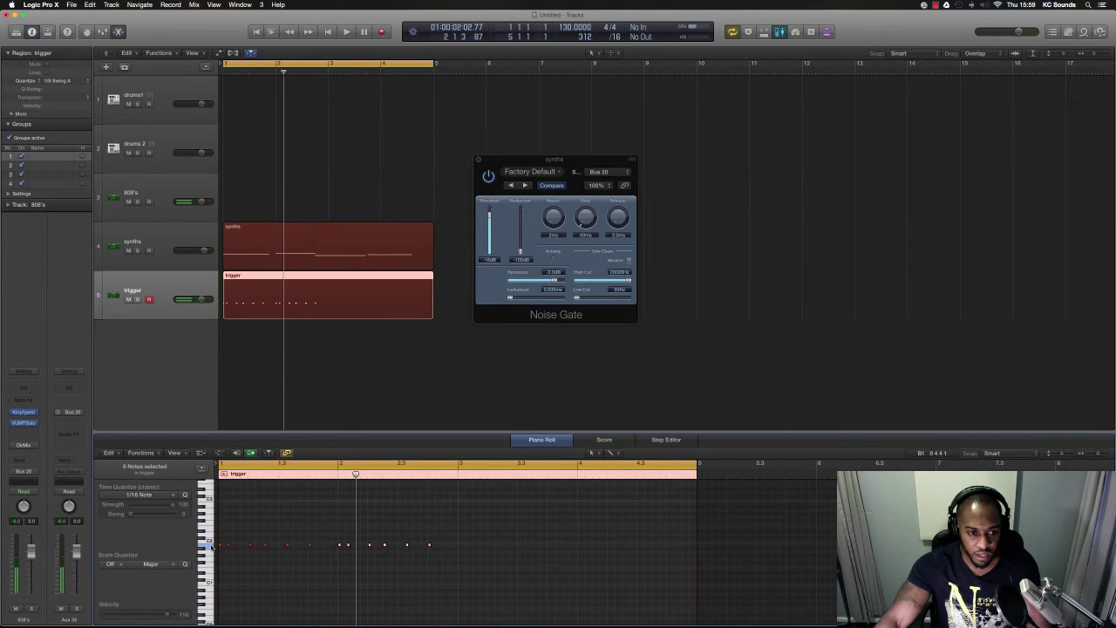
{"action": "left_click_drag", "start_coordinate": [221, 546], "coordinate": [462, 547]}
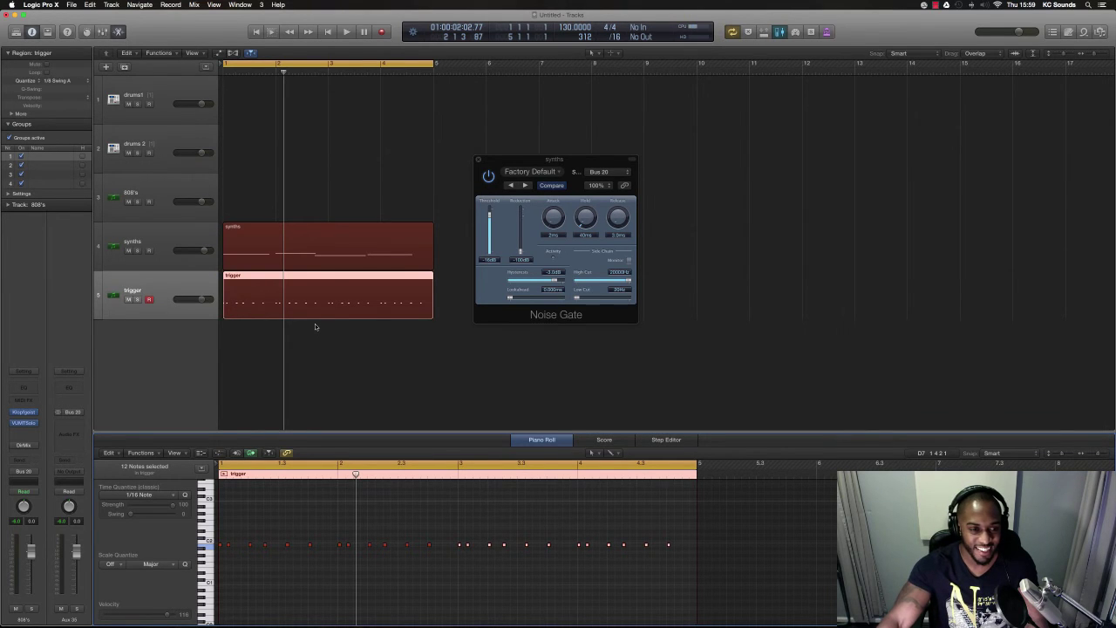
Play back the trigger pattern from bar 1, then select the drums 2 track
{"action": "scroll", "coordinate": [406, 526], "scroll_direction": "up", "scroll_amount": 3}
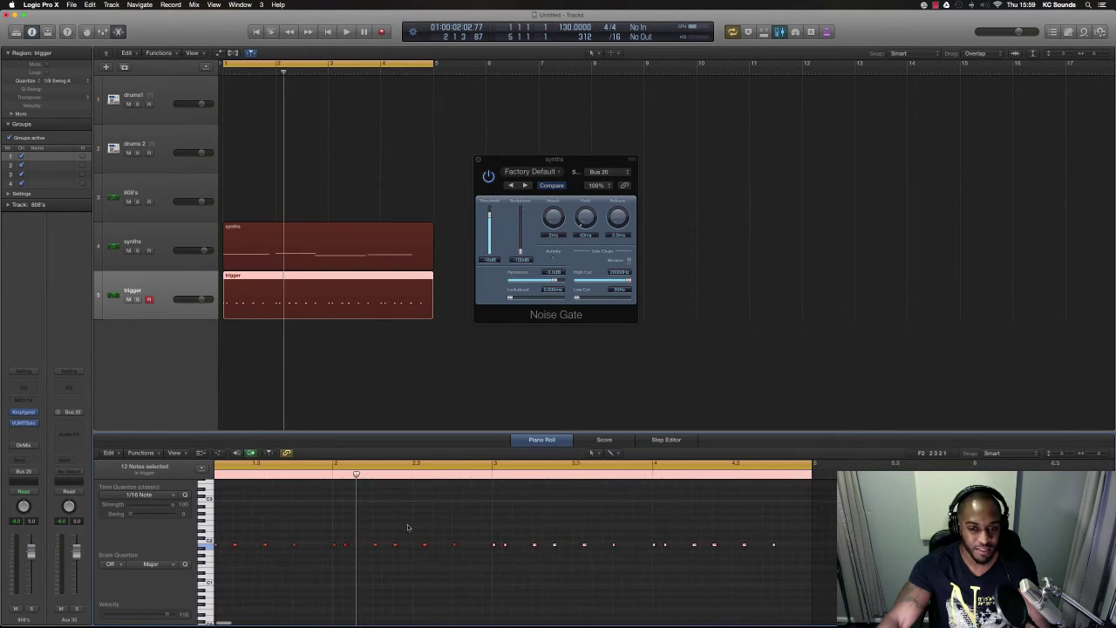
{"action": "key", "text": "space"}
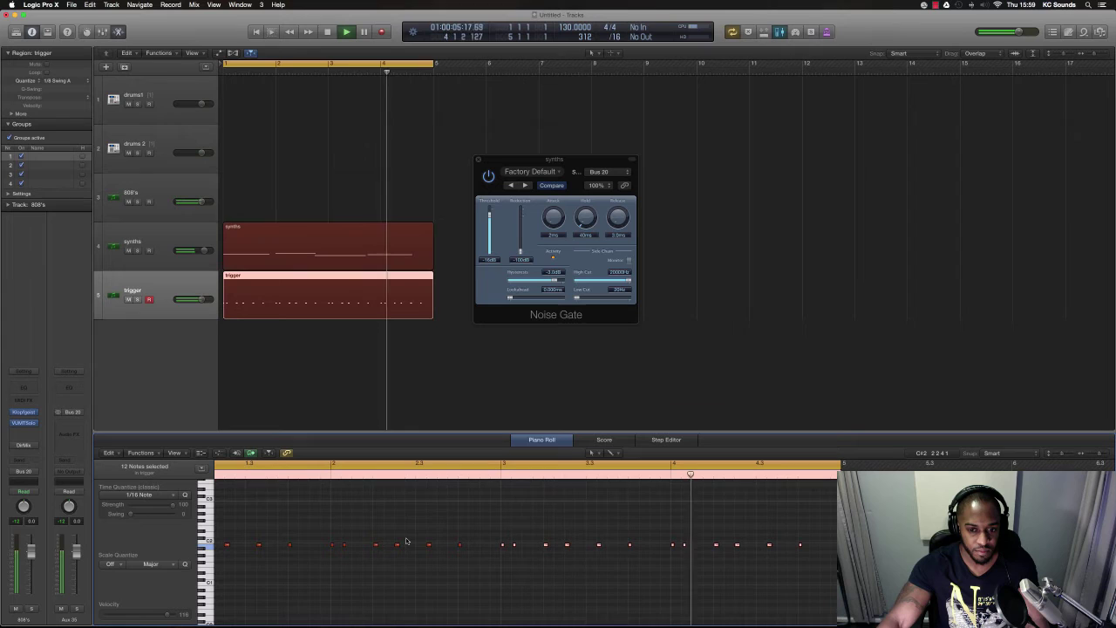
{"action": "key", "text": "space"}
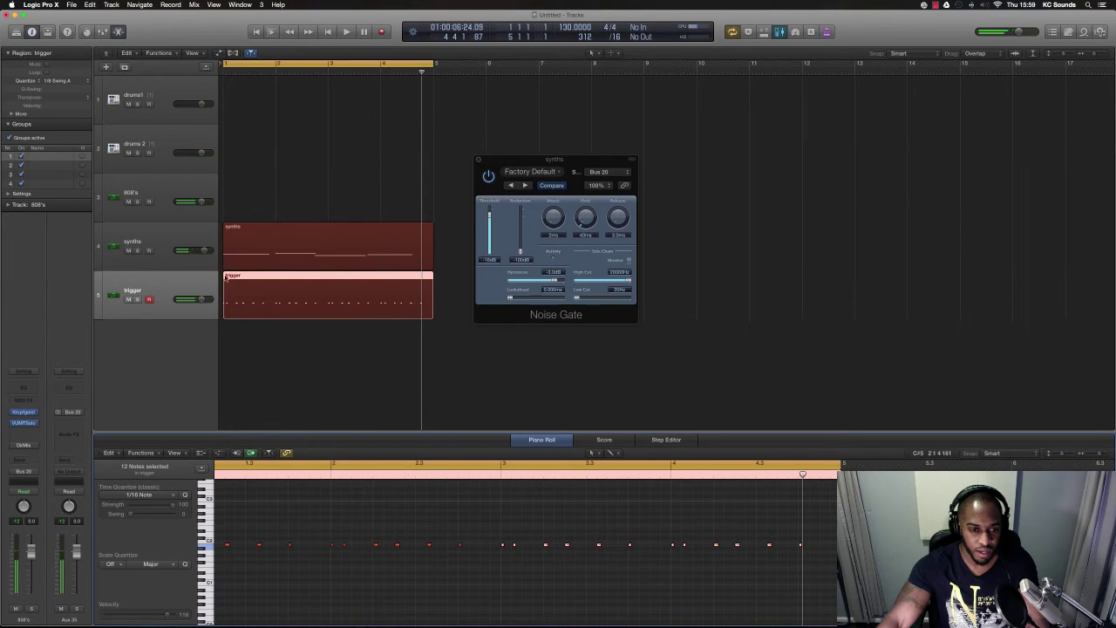
{"action": "left_click", "coordinate": [160, 140]}
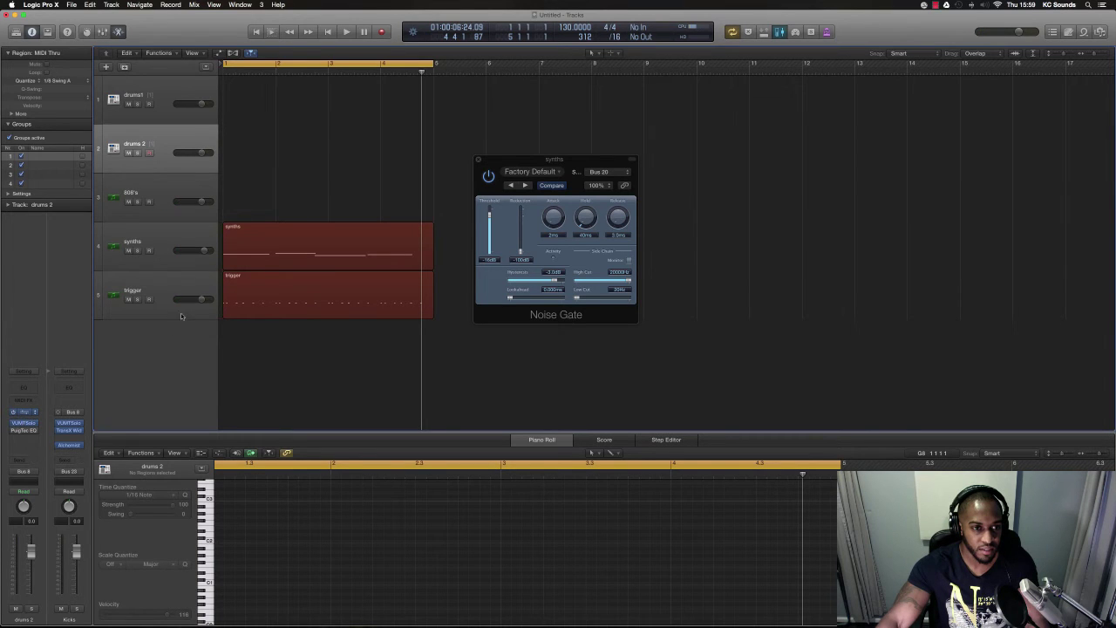
Open the drums 2 Ultrabeat in Full View and add a first snare step
{"action": "left_click", "coordinate": [113, 148]}
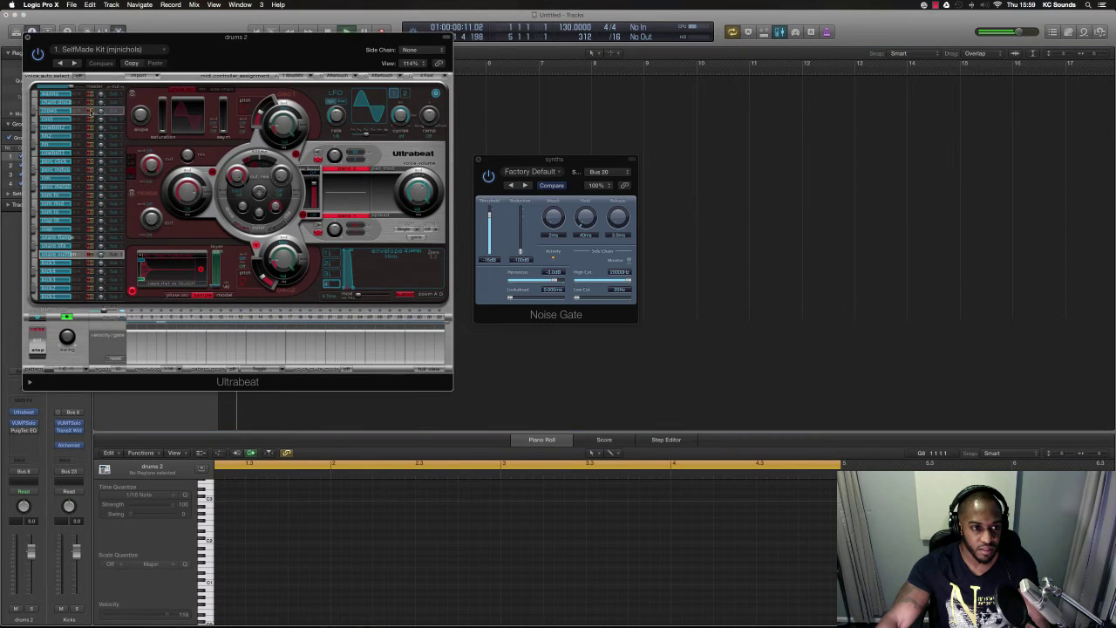
{"action": "left_click_drag", "start_coordinate": [101, 45], "coordinate": [453, 191]}
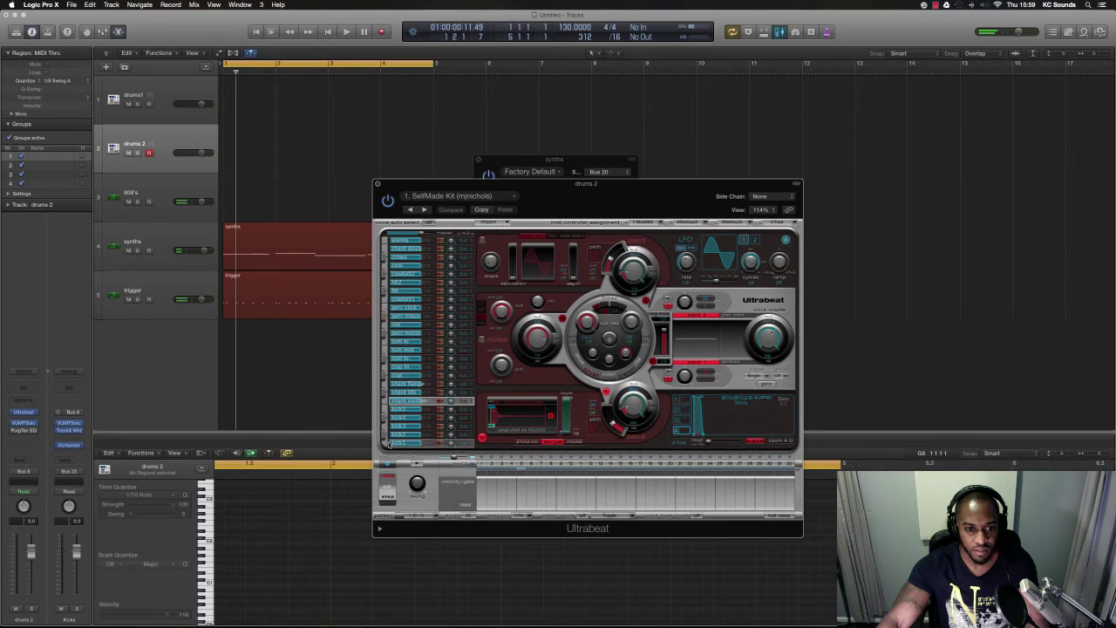
{"action": "left_click", "coordinate": [779, 515]}
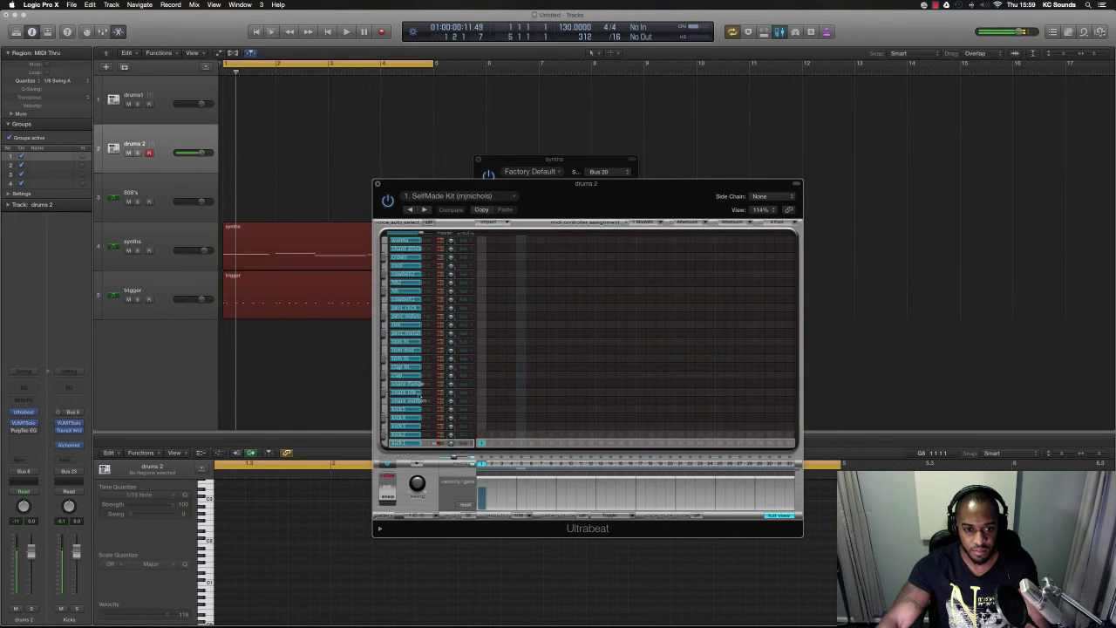
{"action": "left_click", "coordinate": [522, 394]}
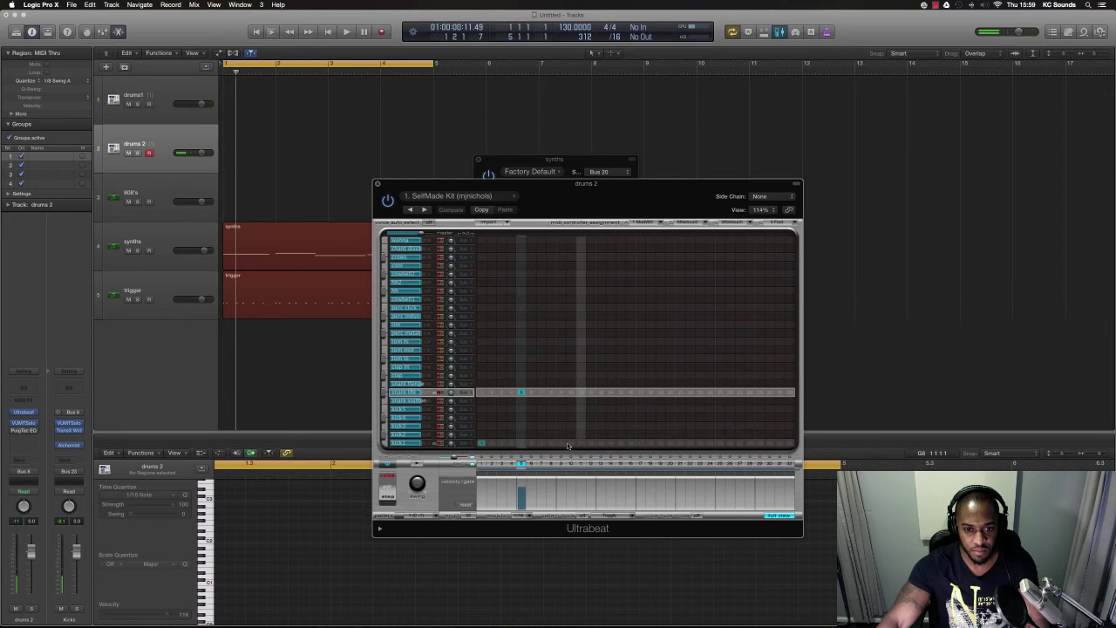
While playing, add a kick at step 11 and snare hits at steps 17, 25 and 29
{"action": "key", "text": "space"}
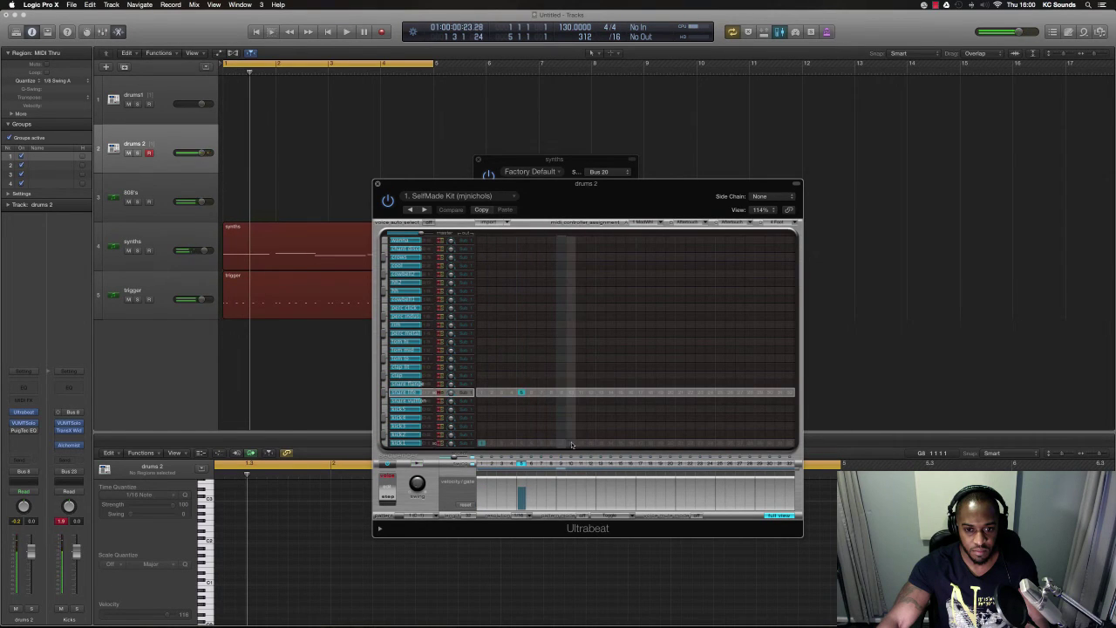
{"action": "left_click", "coordinate": [581, 443]}
{"action": "left_click", "coordinate": [641, 393]}
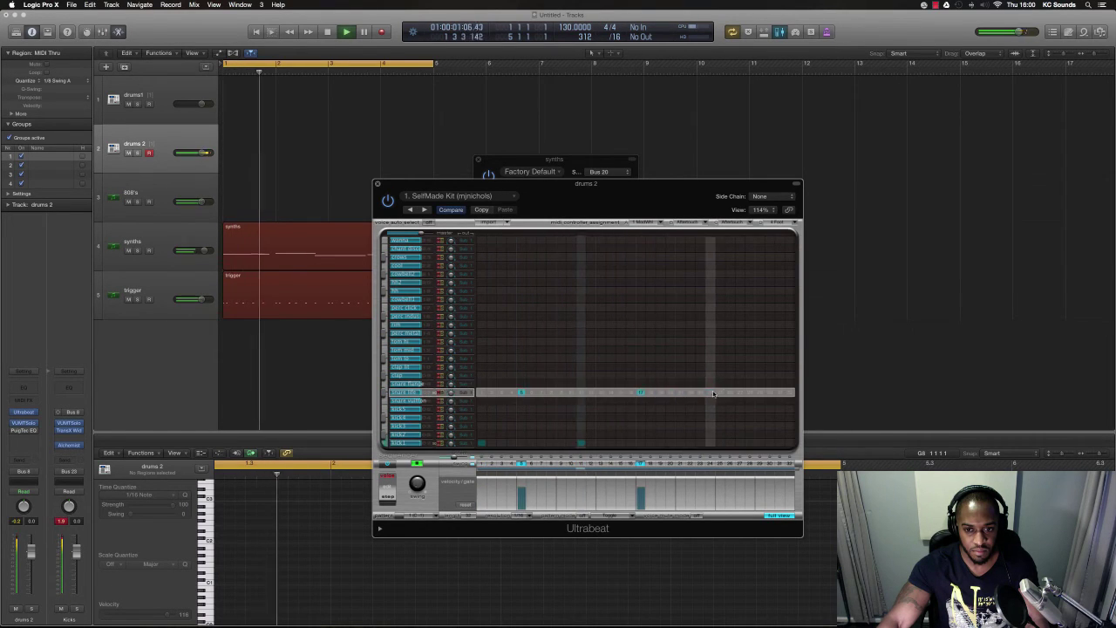
{"action": "left_click", "coordinate": [720, 393]}
{"action": "left_click", "coordinate": [760, 392]}
{"action": "key", "text": "space"}
Move the snares to steps 13 and 21, add kicks at 17 and 27, and close Ultrabeat
{"action": "left_click", "coordinate": [601, 392]}
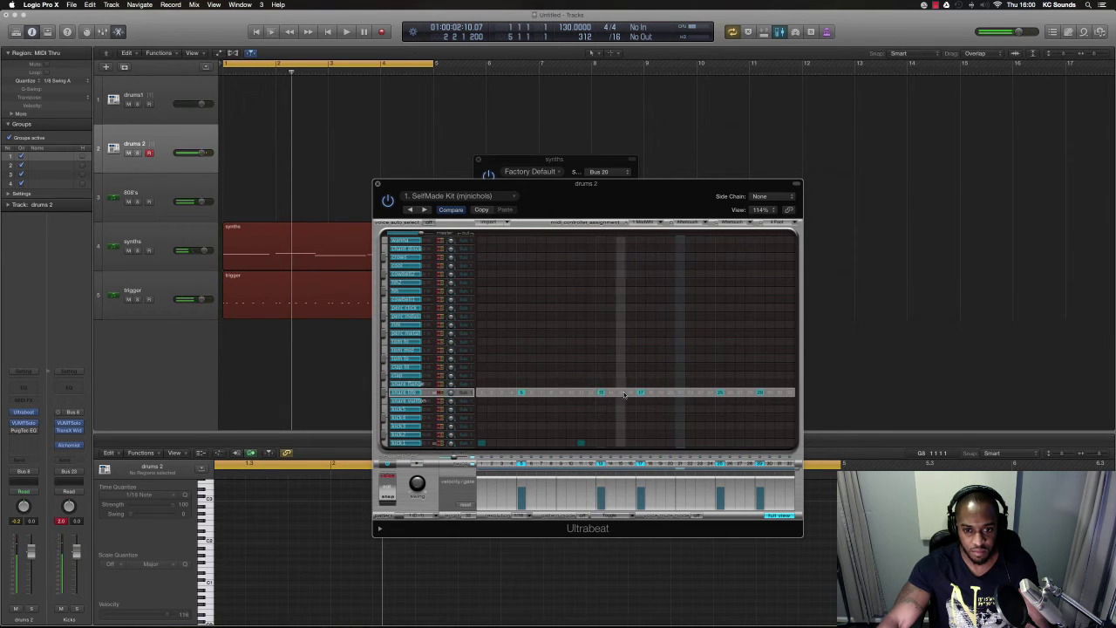
{"action": "left_click", "coordinate": [641, 392]}
{"action": "left_click", "coordinate": [681, 392]}
{"action": "left_click", "coordinate": [720, 392]}
{"action": "key", "text": "space"}
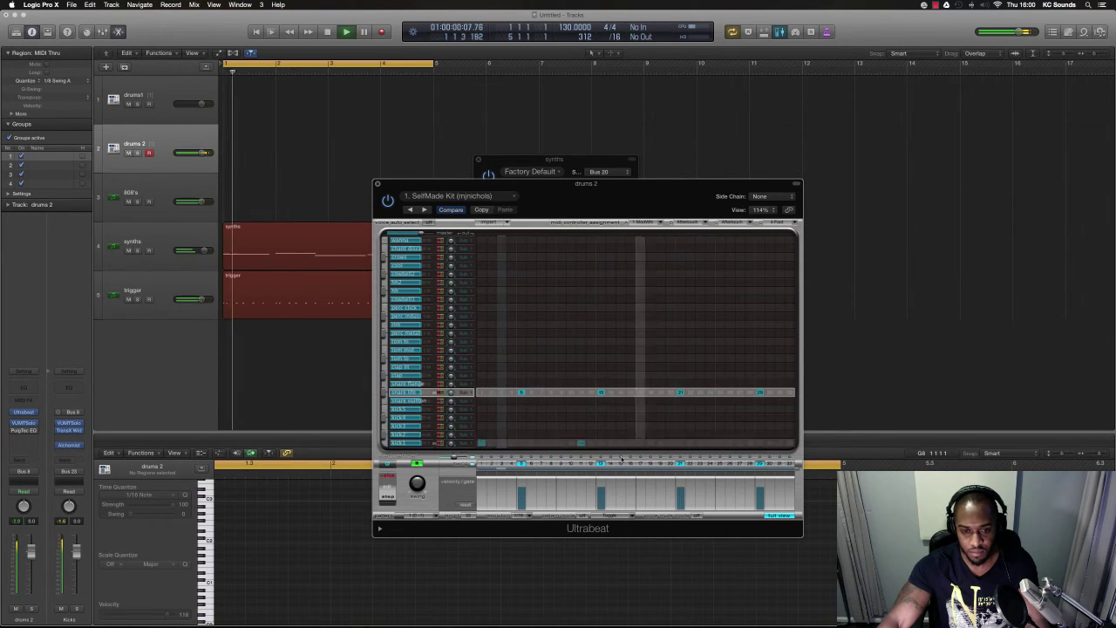
{"action": "left_click", "coordinate": [640, 443]}
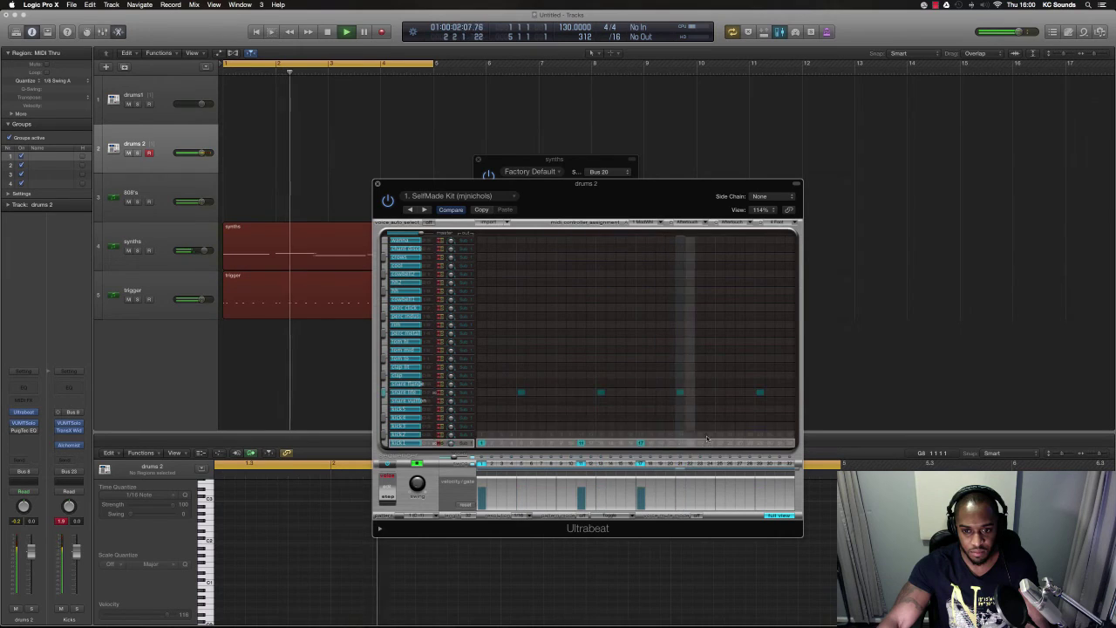
{"action": "left_click", "coordinate": [740, 443]}
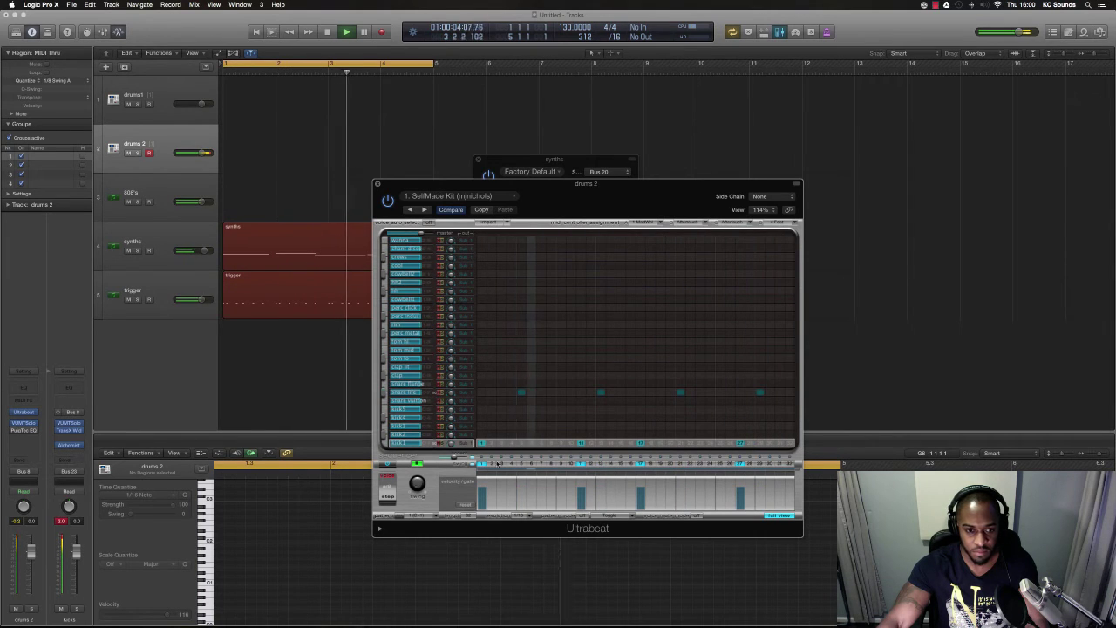
{"action": "left_click", "coordinate": [379, 184]}
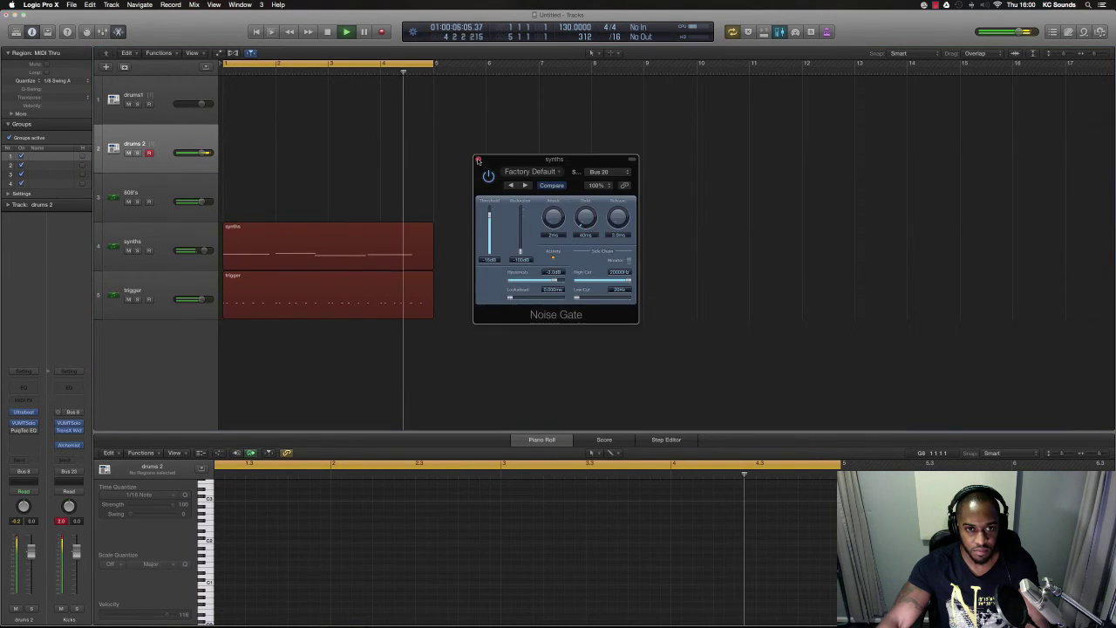
Close the synths Noise Gate window, stop playback and zoom the Tracks area out
{"action": "key", "text": "super+w"}
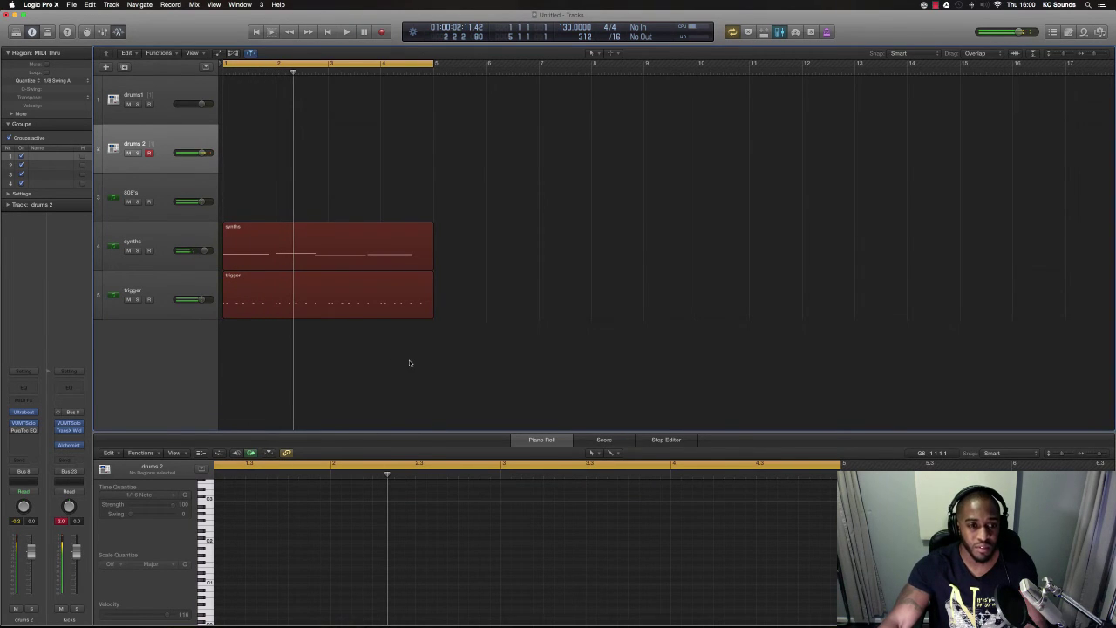
{"action": "key", "text": "super+Left"}
{"action": "key", "text": "space"}
{"action": "left_click", "coordinate": [161, 232]}
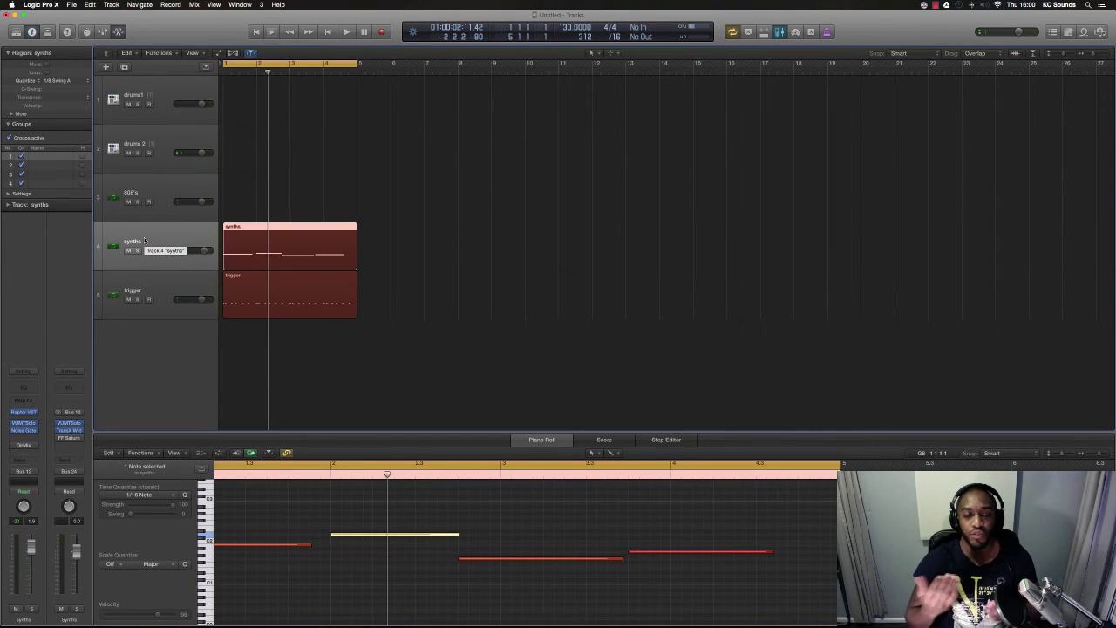
Show and select all 24 short trigger-track notes in the Piano Roll
{"action": "left_click", "coordinate": [170, 301]}
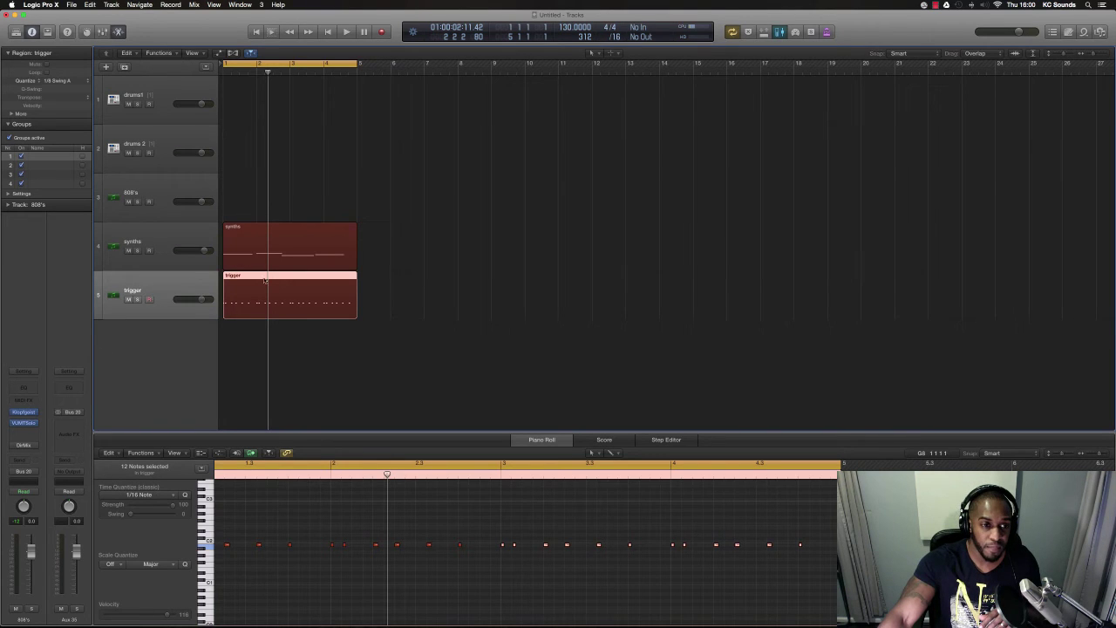
{"action": "scroll", "coordinate": [241, 533], "scroll_direction": "left", "scroll_amount": 3}
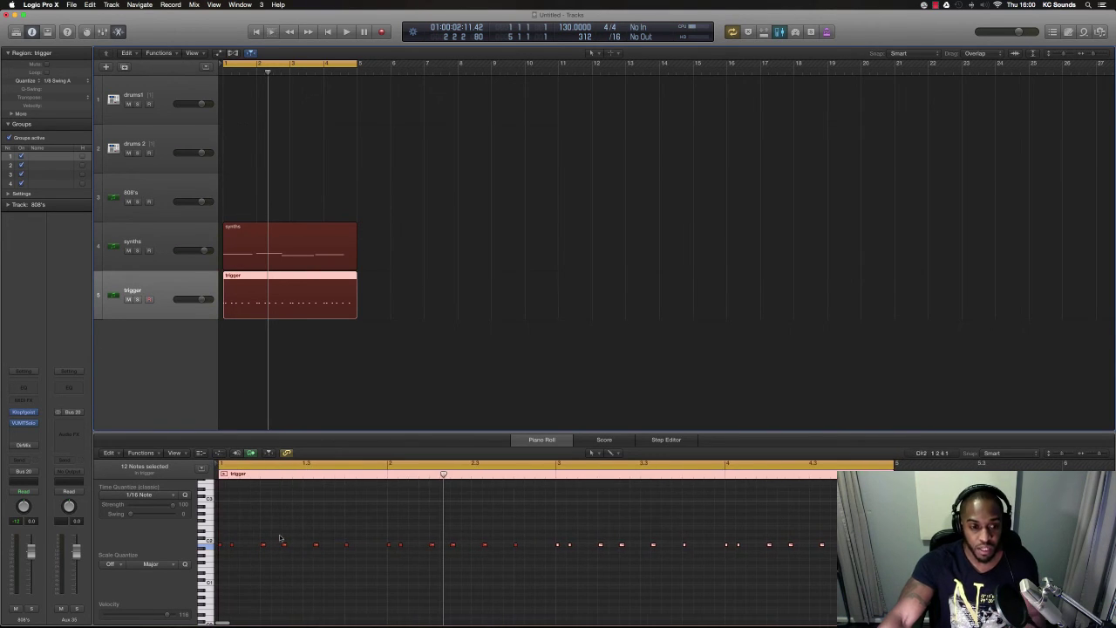
{"action": "left_click_drag", "start_coordinate": [220, 531], "coordinate": [836, 548]}
{"action": "key", "text": "super+a"}
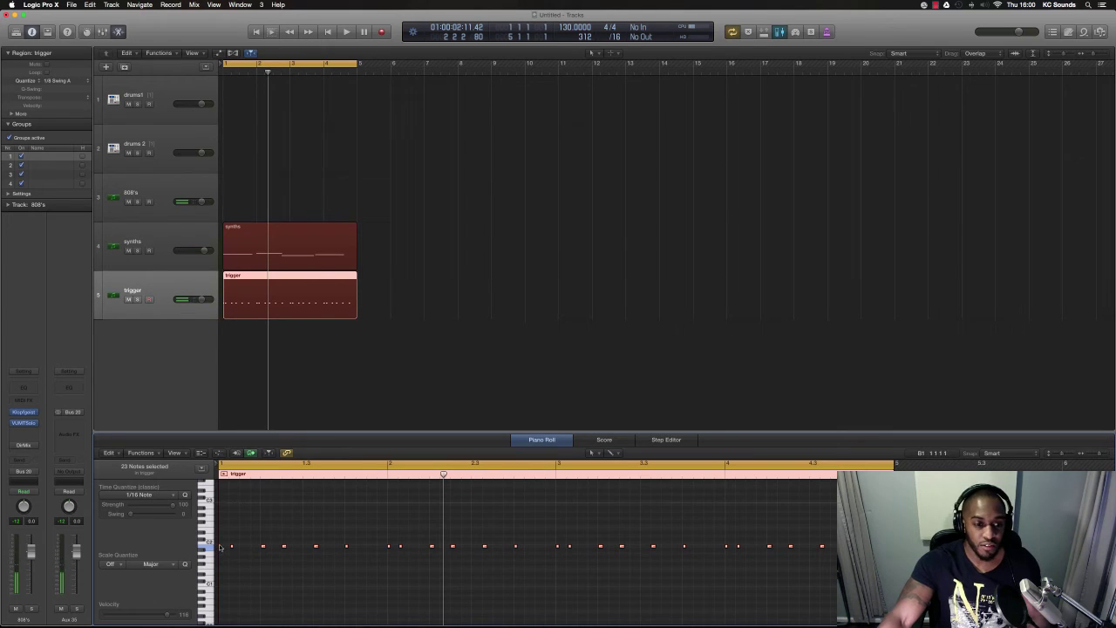
{"action": "scroll", "coordinate": [310, 304], "scroll_direction": "up", "scroll_amount": 5}
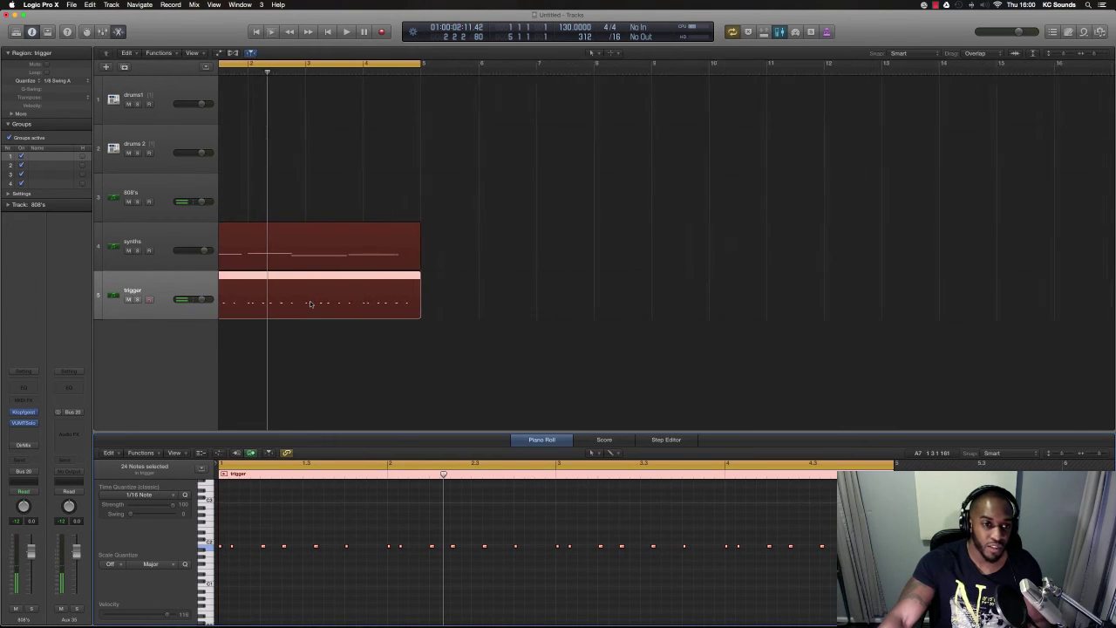
{"action": "scroll", "coordinate": [309, 305], "scroll_direction": "left", "scroll_amount": 3}
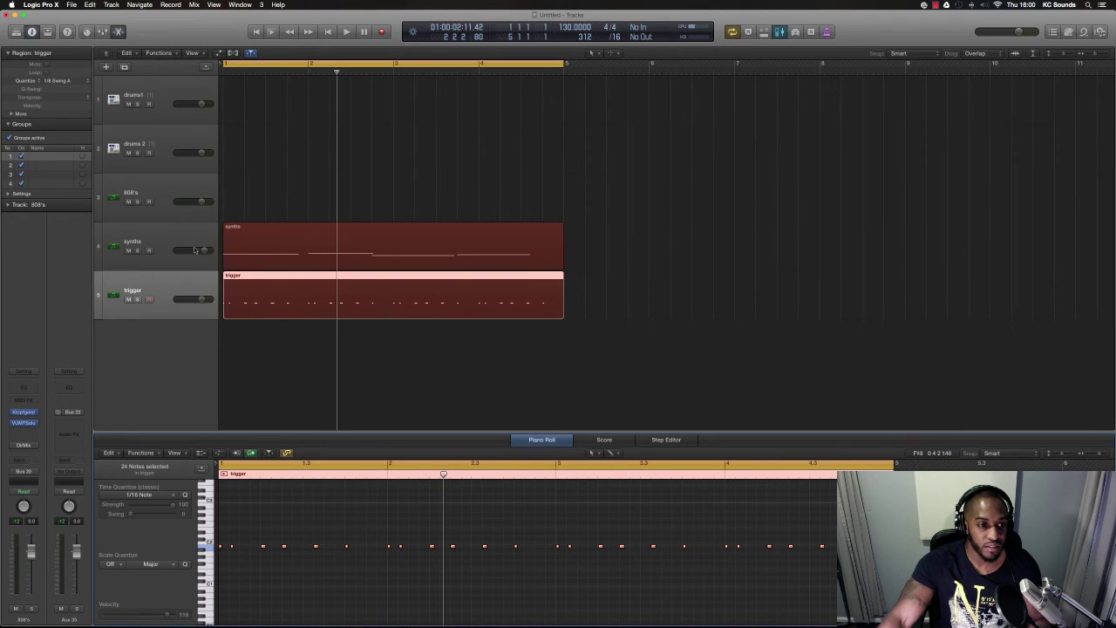
Reopen the synths Noise Gate, confirm its side-chain is Bus 20, and move it beside the regions
{"action": "left_click", "coordinate": [164, 234]}
{"action": "left_click", "coordinate": [25, 430]}
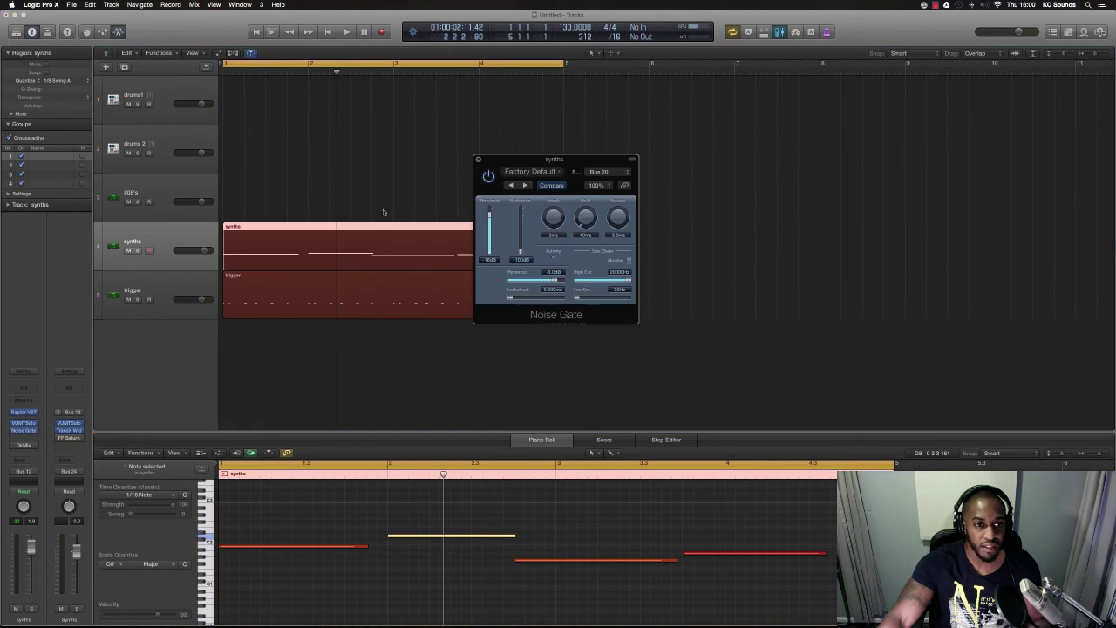
{"action": "left_click", "coordinate": [580, 175]}
{"action": "key", "text": "Escape"}
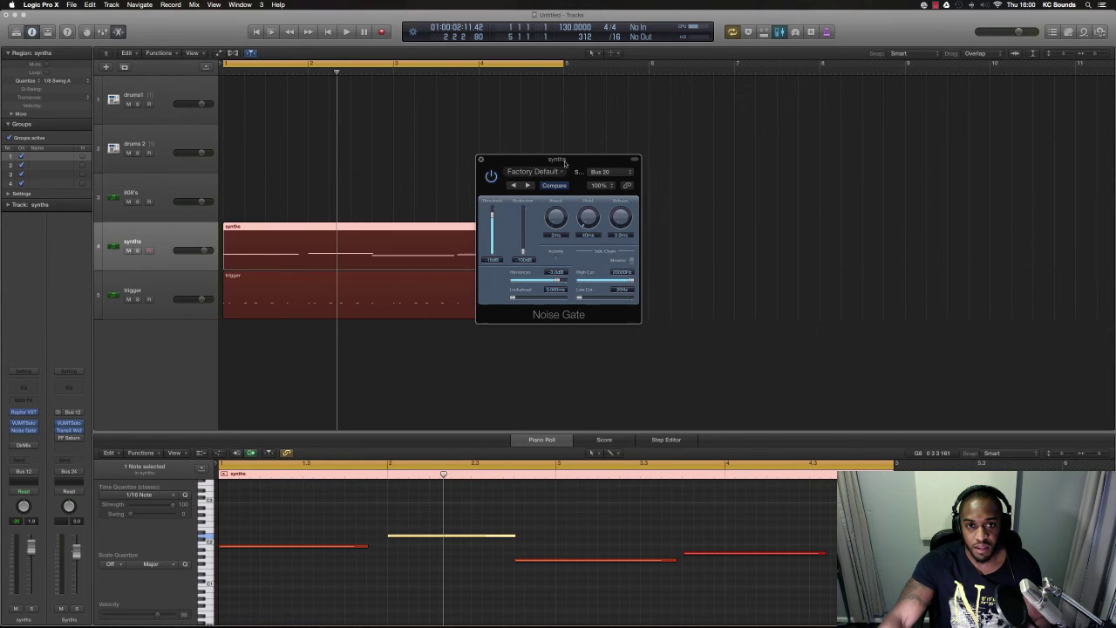
{"action": "left_click_drag", "start_coordinate": [559, 174], "coordinate": [699, 175]}
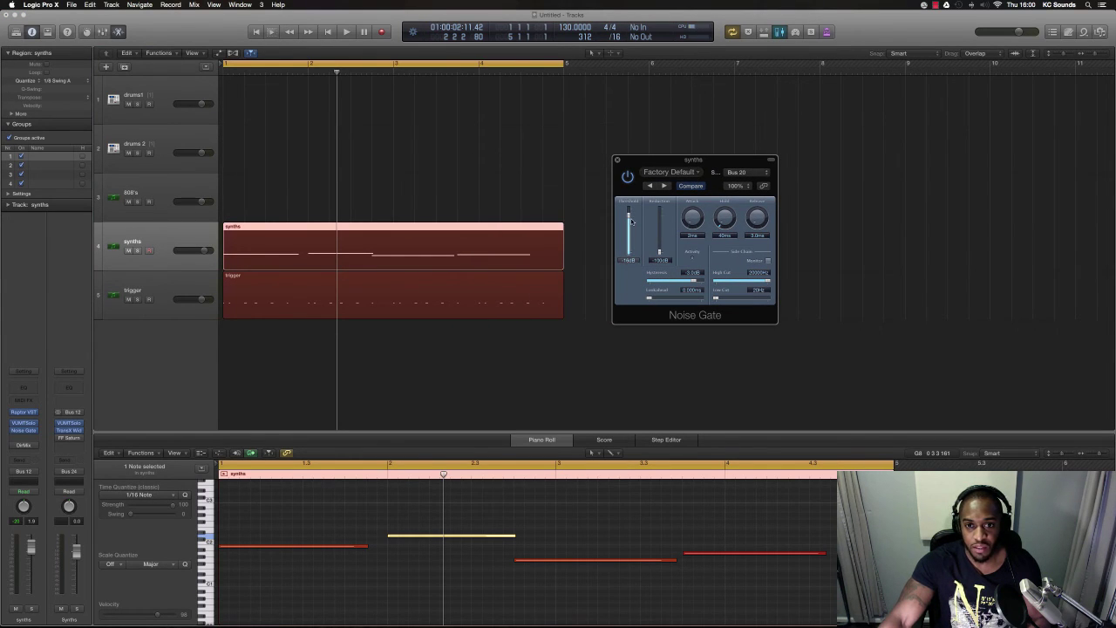
Play the track and set the gate's Release to 8 ms
{"action": "key", "text": "space"}
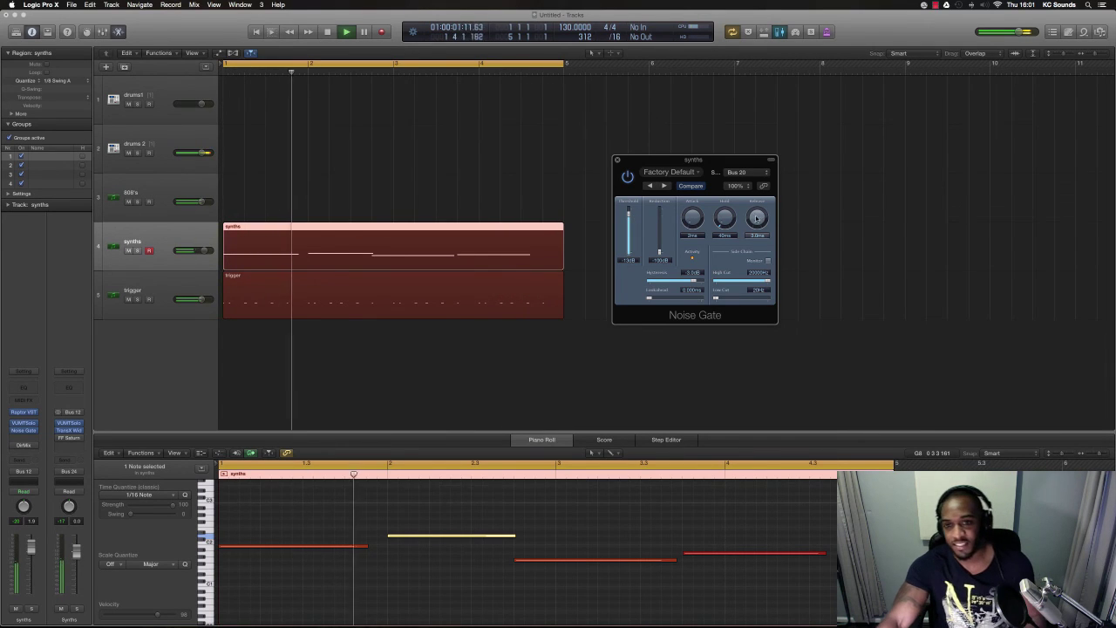
{"action": "left_click_drag", "start_coordinate": [759, 228], "coordinate": [762, 220]}
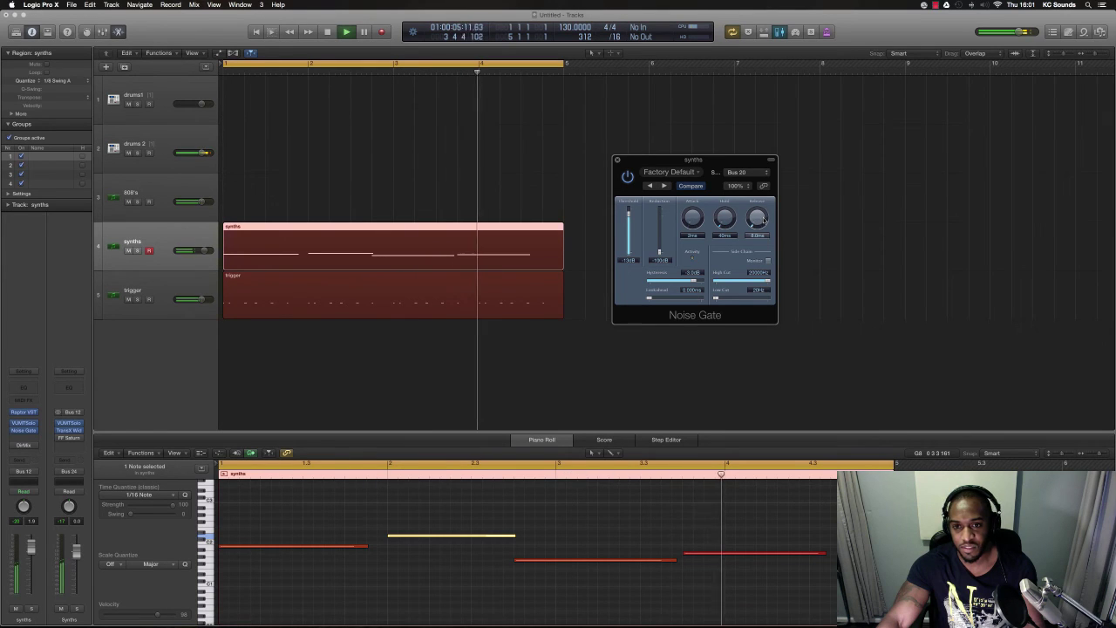
{"action": "left_click_drag", "start_coordinate": [760, 218], "coordinate": [735, 225]}
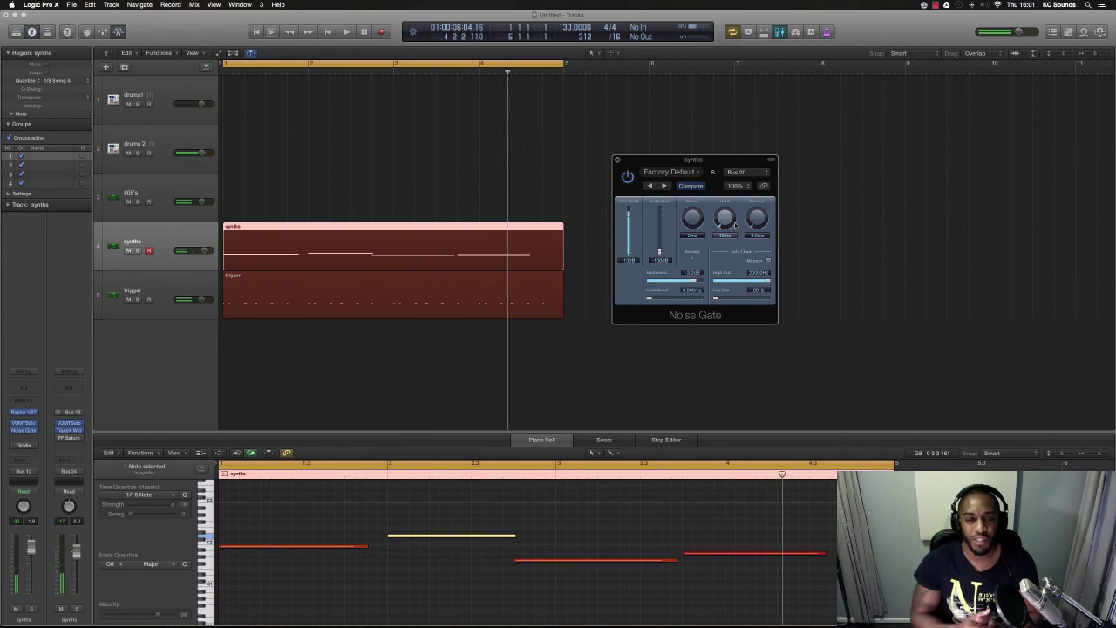